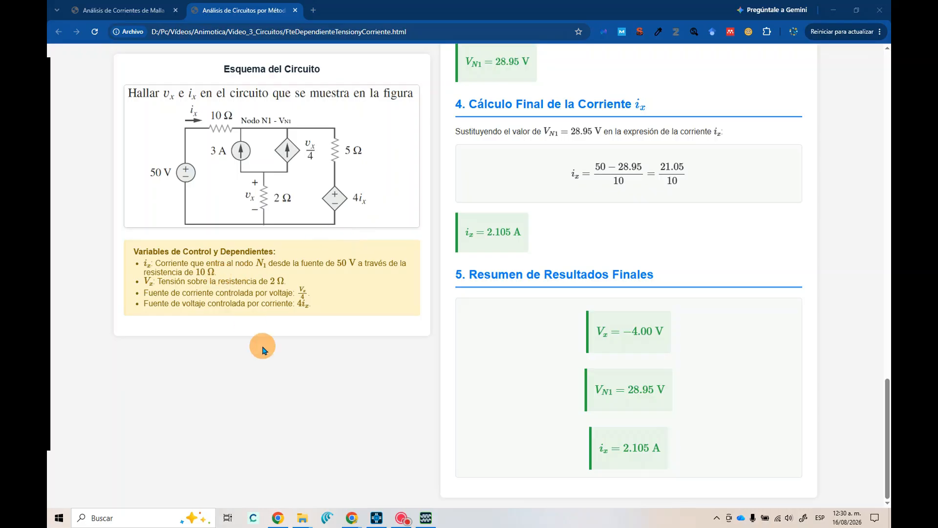
Switch to PSpice for TI and close the Cto_04 schematic page, saving its changes
{"action": "mouse_move", "coordinate": [374, 520]}
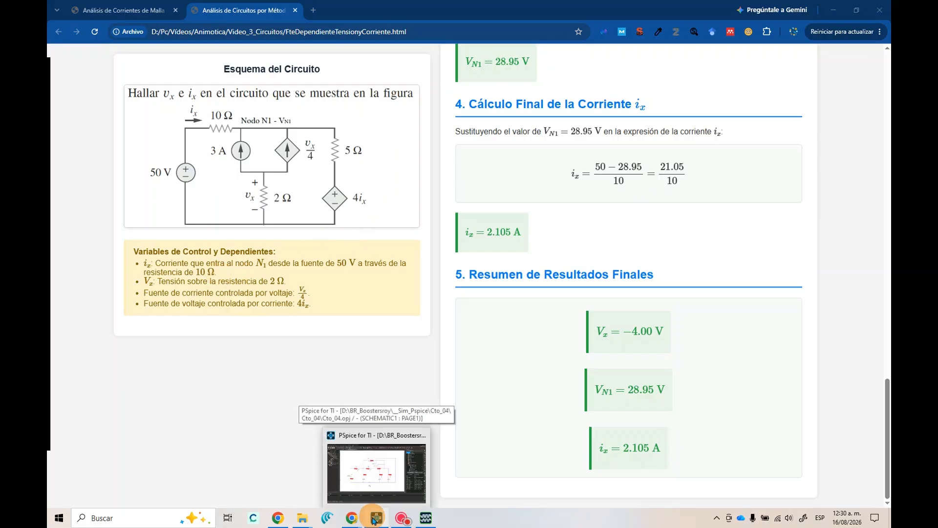
{"action": "left_click", "coordinate": [374, 519]}
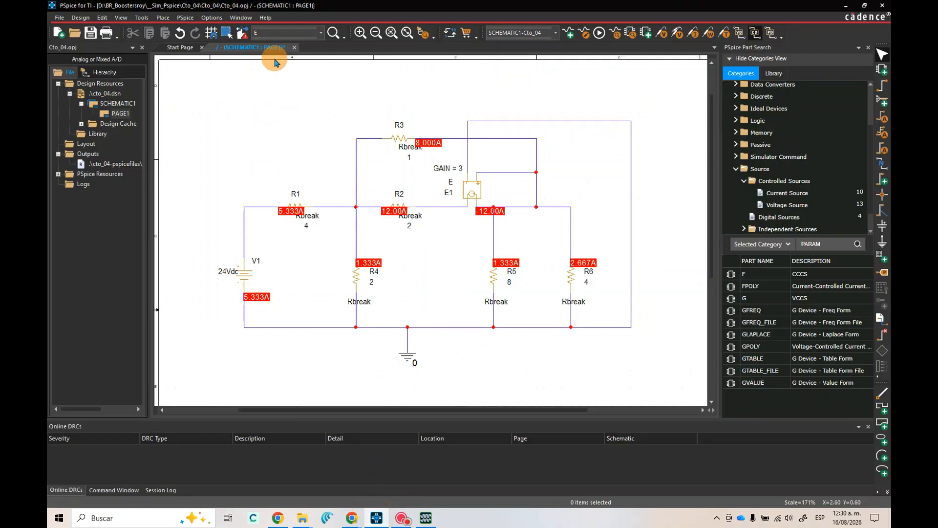
{"action": "left_click", "coordinate": [60, 17]}
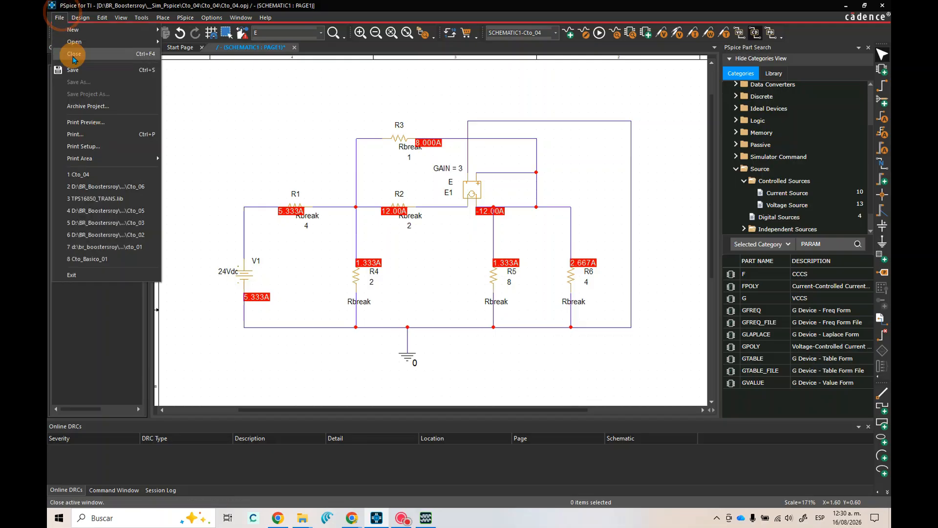
{"action": "left_click", "coordinate": [83, 54]}
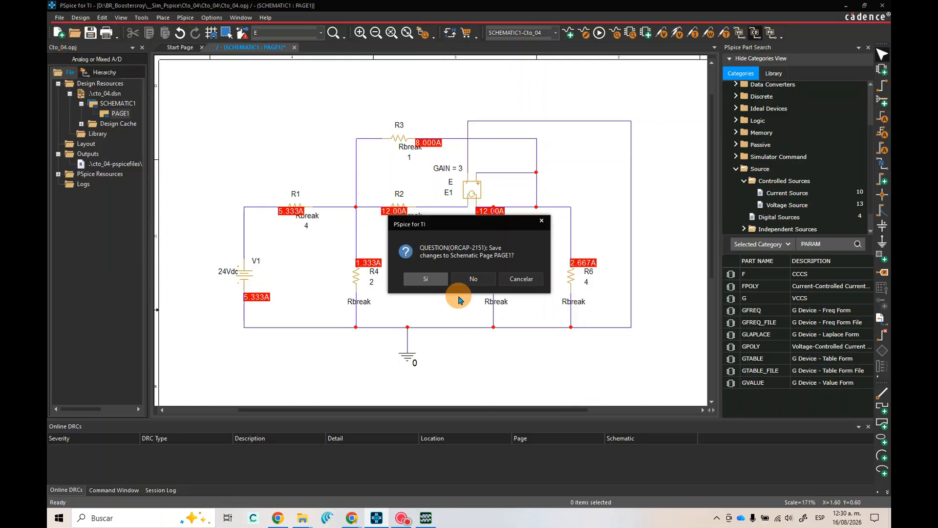
{"action": "left_click", "coordinate": [439, 280]}
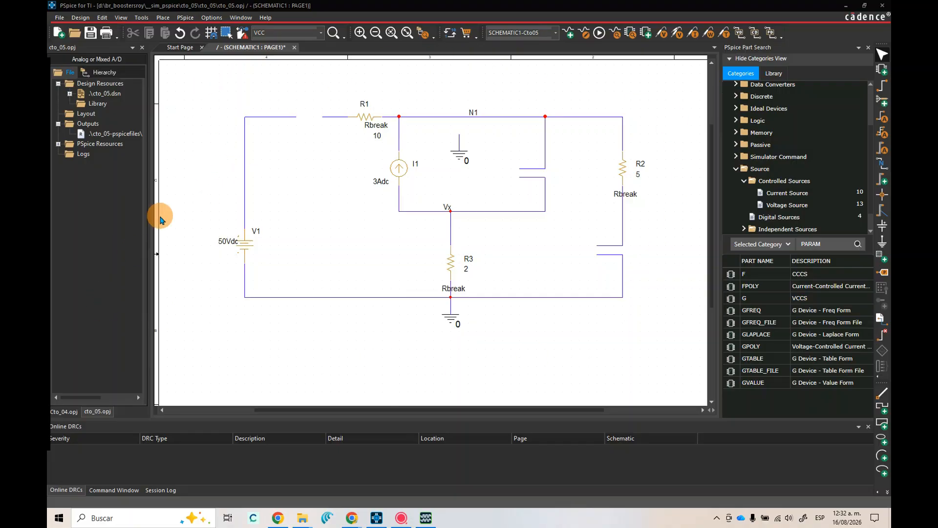
Move the 50 Vdc source V1 higher along its vertical branch in the cto_05 schematic
{"action": "left_click", "coordinate": [242, 246]}
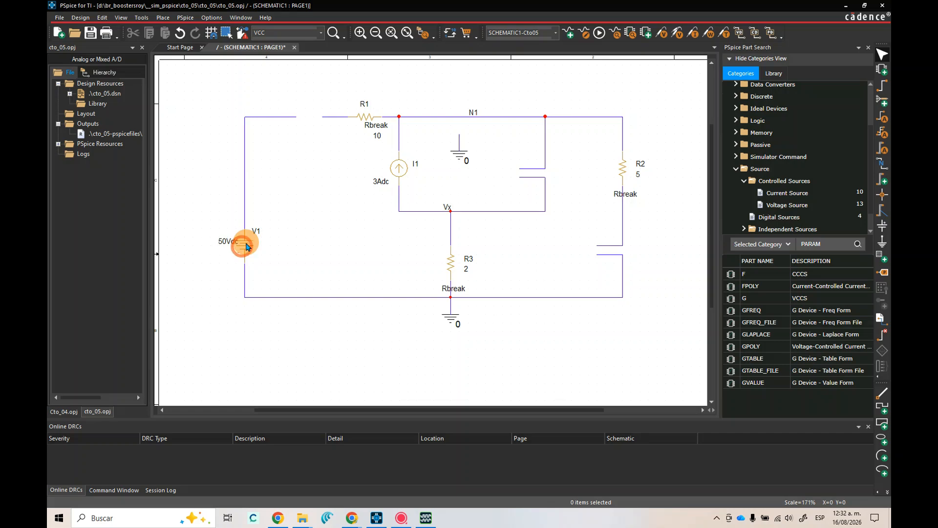
{"action": "left_click_drag", "start_coordinate": [242, 245], "coordinate": [243, 212]}
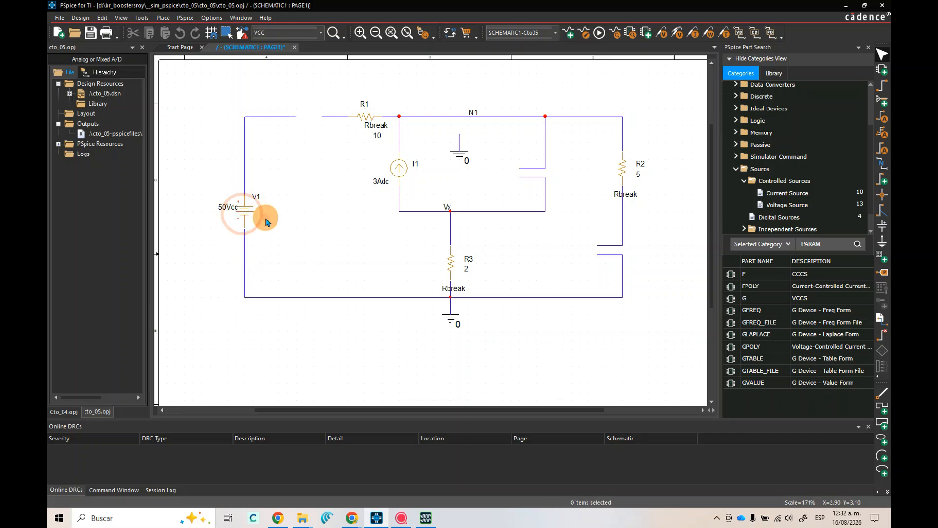
Check the reference circuit in the browser, then place a voltage-controlled current source G in the empty area beside V1
{"action": "left_click", "coordinate": [356, 520]}
{"action": "left_click", "coordinate": [386, 477]}
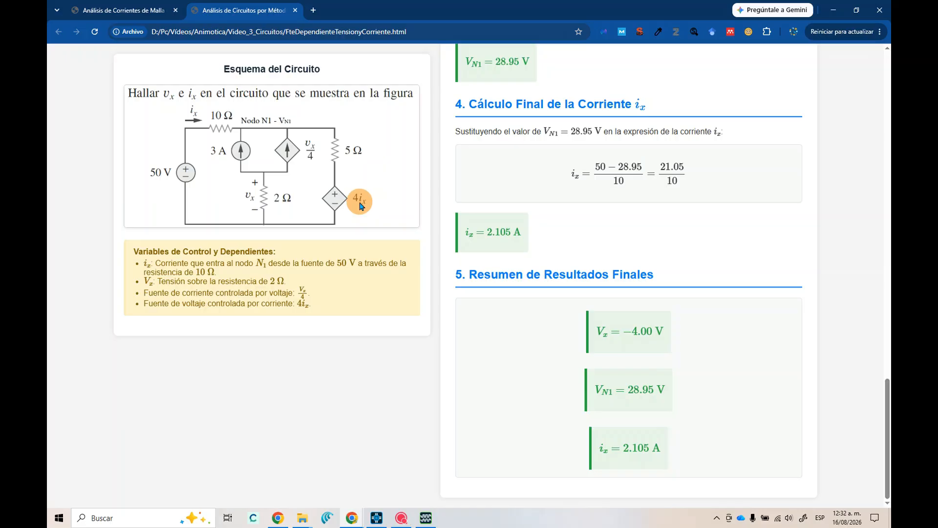
{"action": "left_click", "coordinate": [832, 10]}
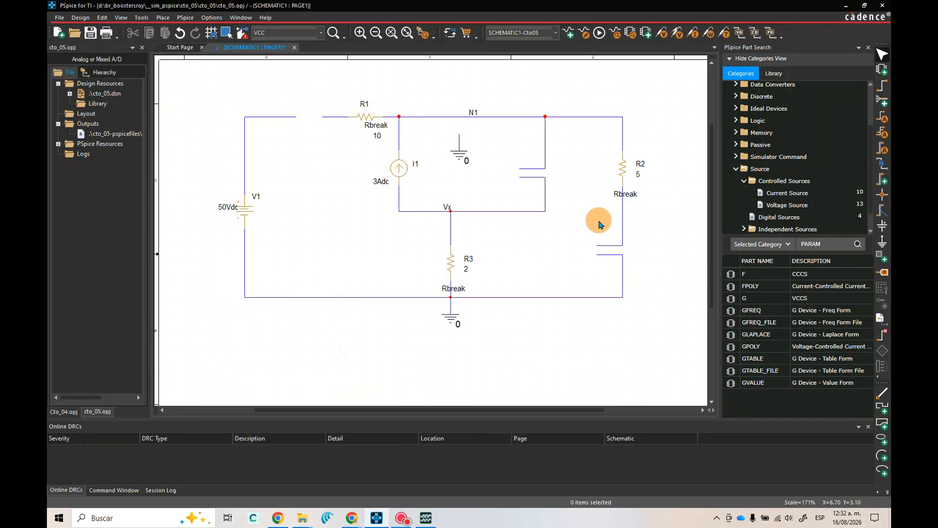
{"action": "left_click", "coordinate": [790, 313]}
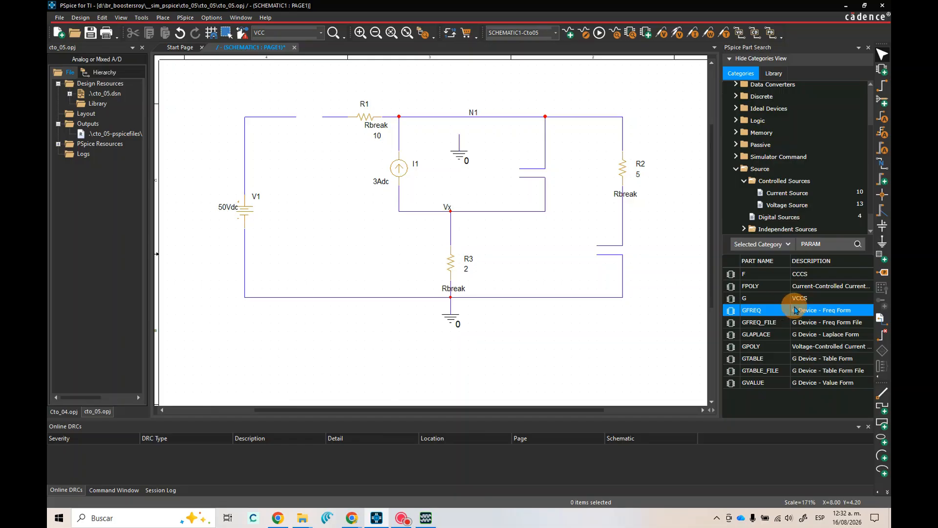
{"action": "left_click", "coordinate": [799, 300]}
{"action": "left_click", "coordinate": [788, 193]}
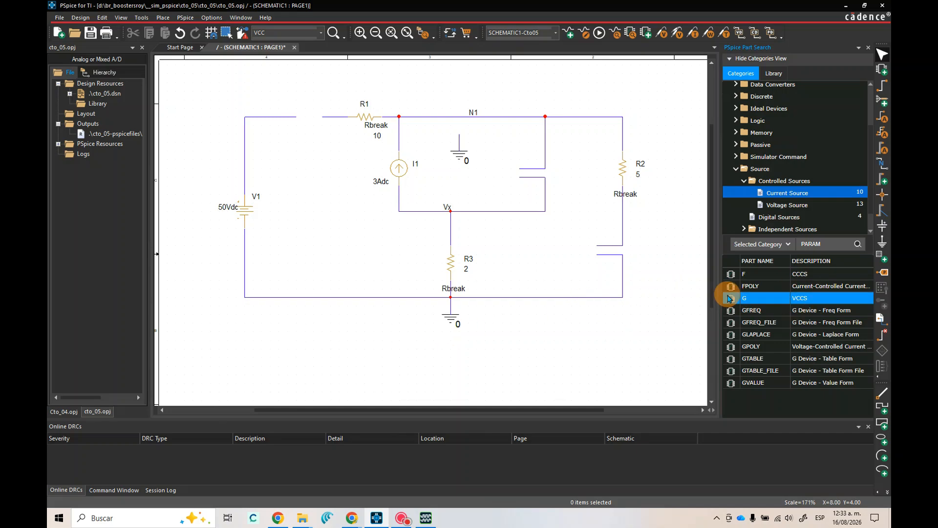
{"action": "left_click_drag", "start_coordinate": [730, 301], "coordinate": [332, 228]}
{"action": "left_click", "coordinate": [331, 227]}
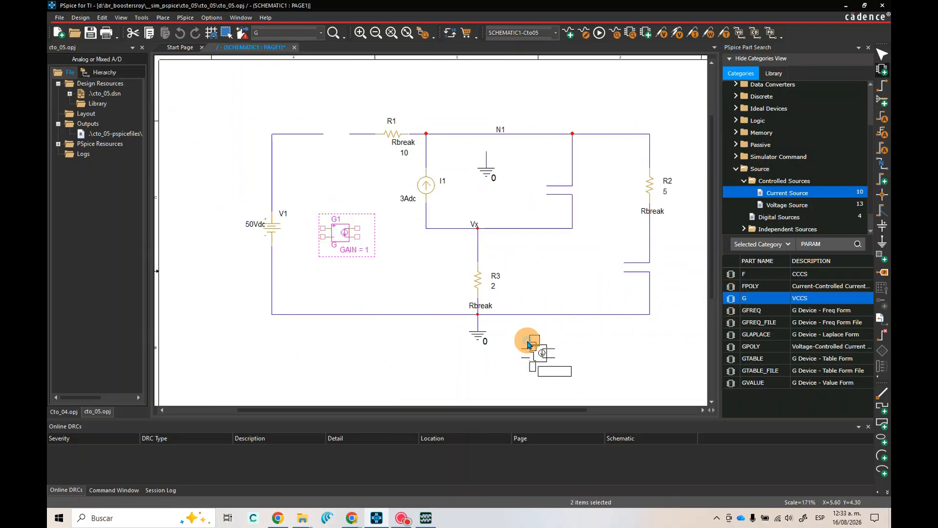
{"action": "right_click", "coordinate": [528, 341]}
{"action": "left_click", "coordinate": [565, 173]}
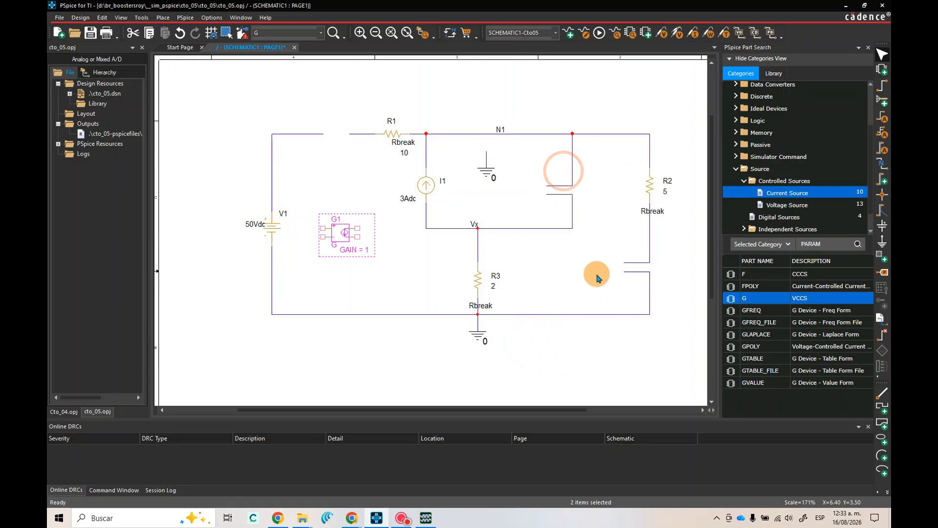
{"action": "left_click", "coordinate": [782, 210]}
{"action": "left_click", "coordinate": [807, 276]}
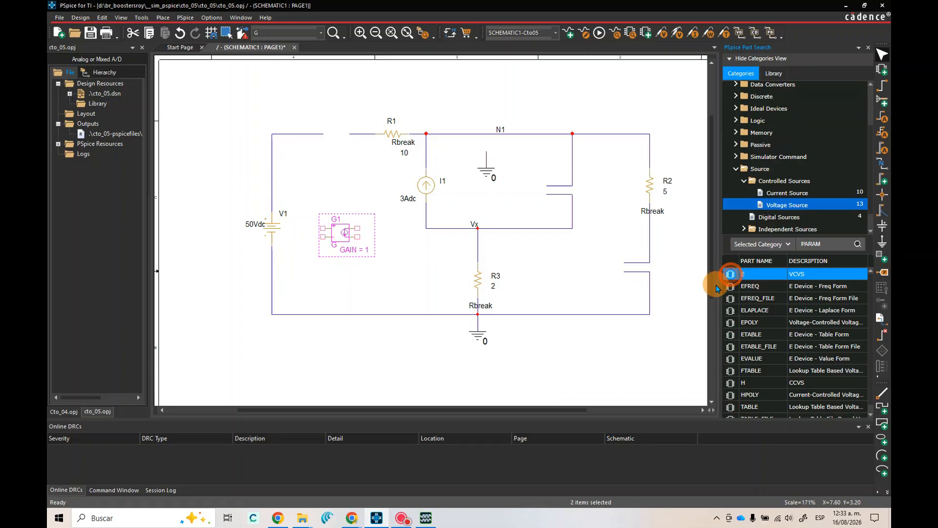
{"action": "left_click_drag", "start_coordinate": [732, 279], "coordinate": [567, 284]}
{"action": "left_click", "coordinate": [567, 282]}
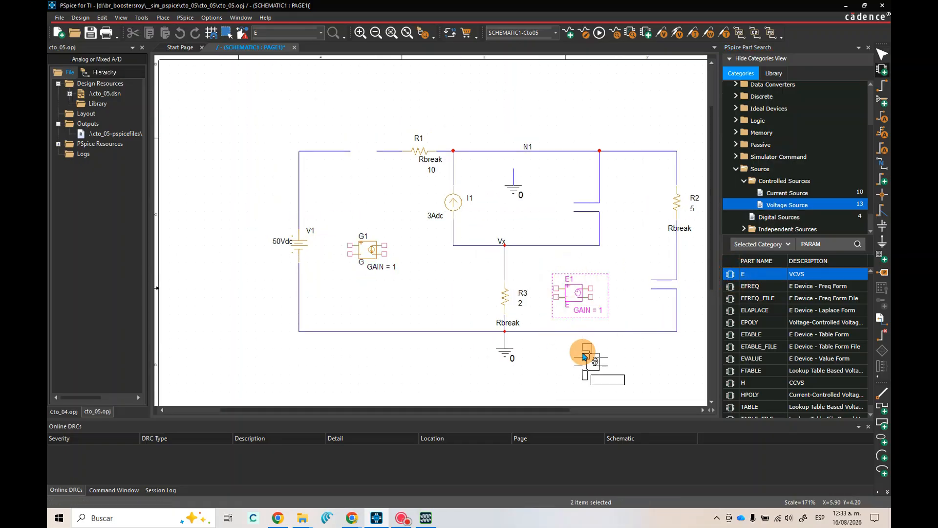
{"action": "right_click", "coordinate": [583, 353]}
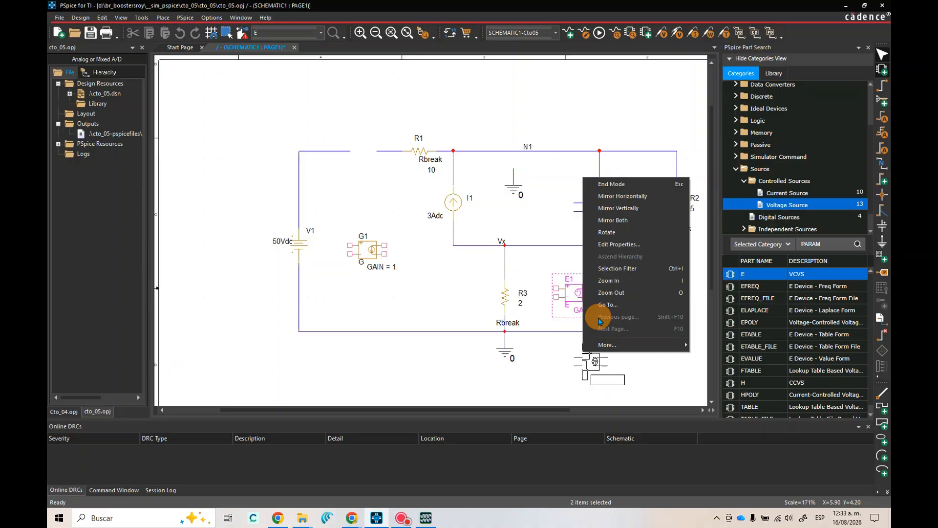
{"action": "left_click", "coordinate": [550, 279]}
{"action": "right_click", "coordinate": [570, 287]}
{"action": "left_click", "coordinate": [578, 288]}
{"action": "left_click", "coordinate": [576, 296]}
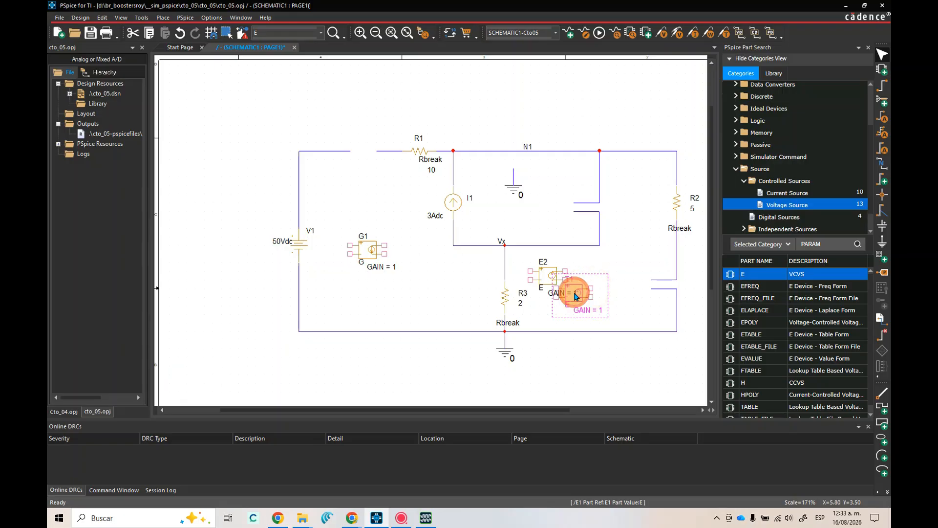
{"action": "key", "text": "Delete"}
{"action": "left_click", "coordinate": [540, 278]}
{"action": "key", "text": "Delete"}
Place a current-controlled voltage source H near the open wire ends below R2
{"action": "left_click", "coordinate": [774, 299]}
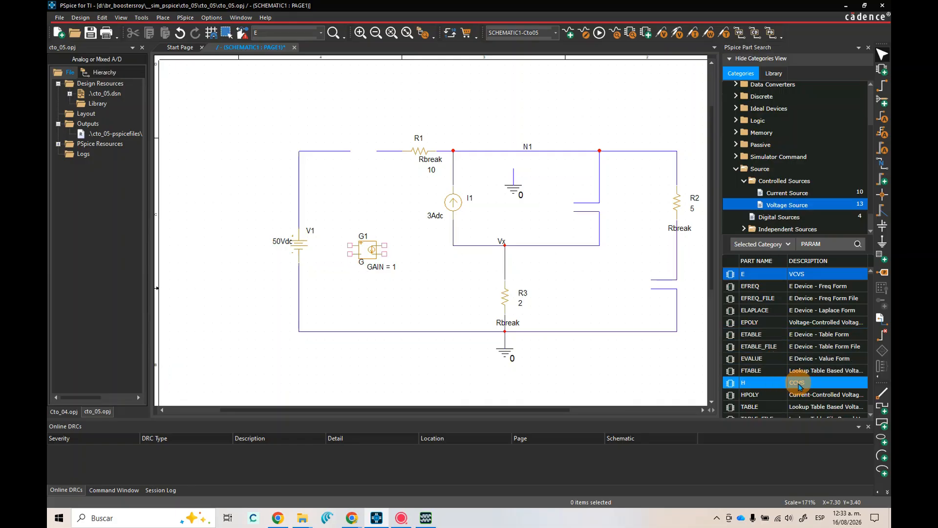
{"action": "double_click", "coordinate": [731, 383]}
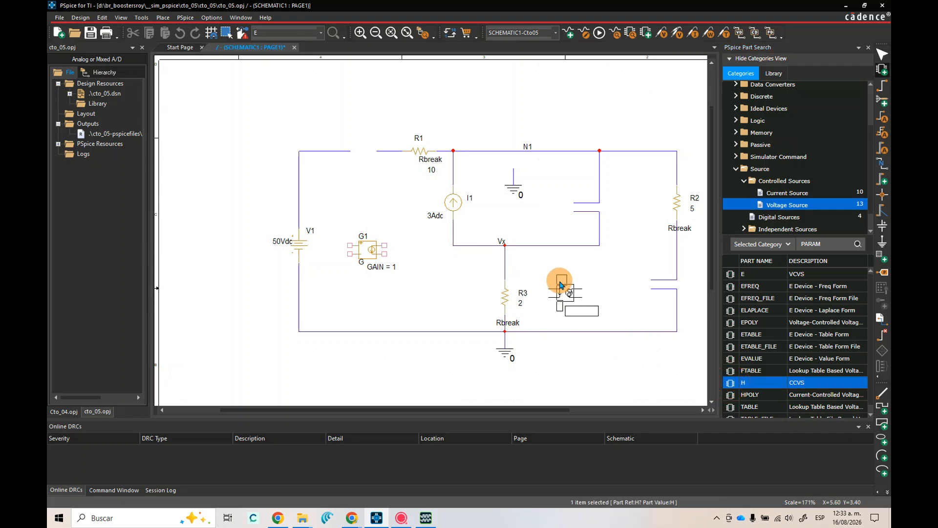
{"action": "left_click", "coordinate": [560, 285]}
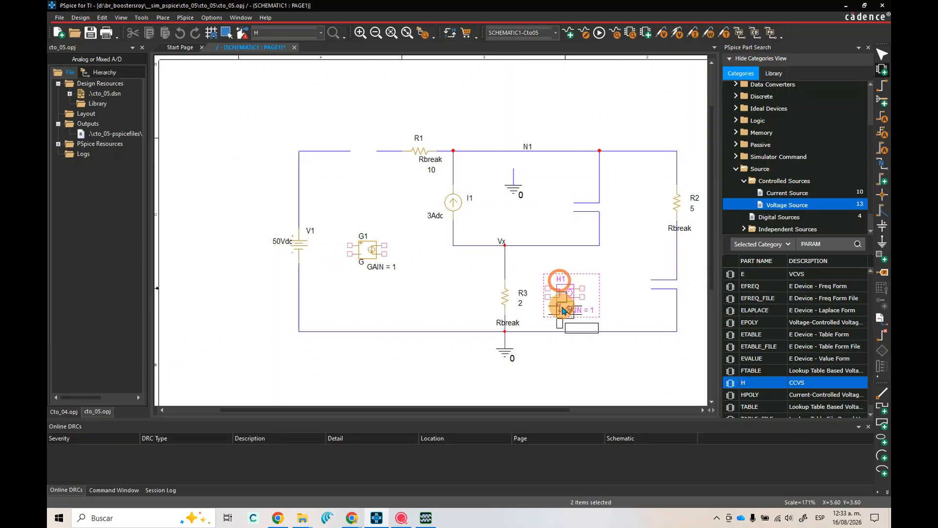
{"action": "key", "text": "Escape"}
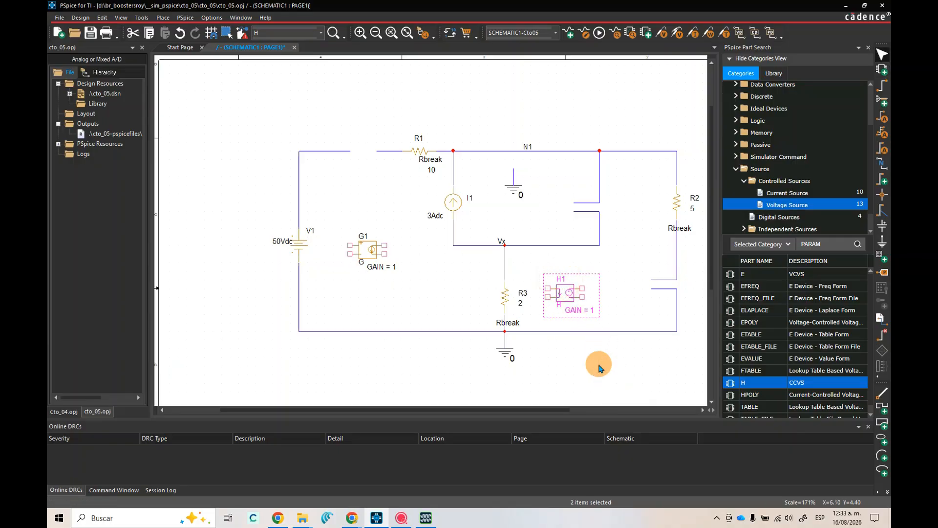
{"action": "left_click_drag", "start_coordinate": [573, 295], "coordinate": [624, 287]}
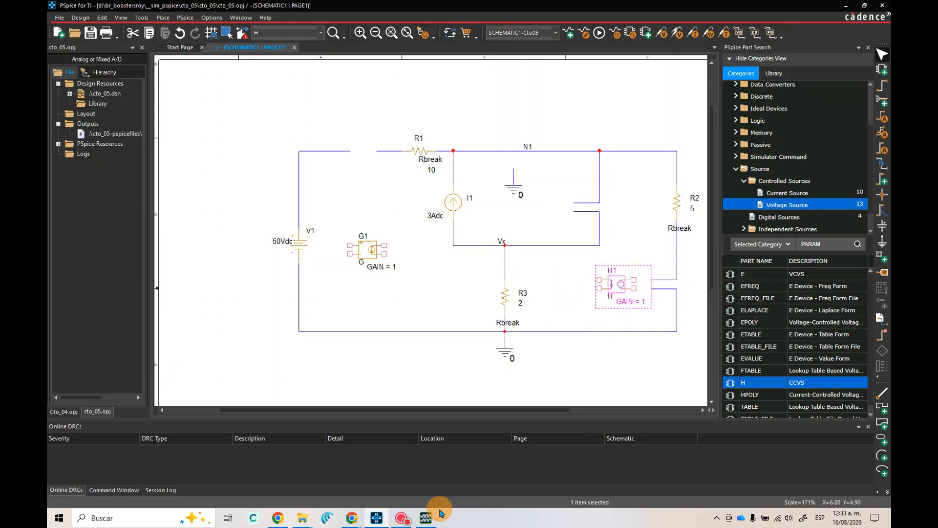
Review the dependent sources in the browser's reference circuit, then shrink that window and move it clear of the schematic
{"action": "left_click", "coordinate": [352, 517]}
{"action": "left_click", "coordinate": [391, 499]}
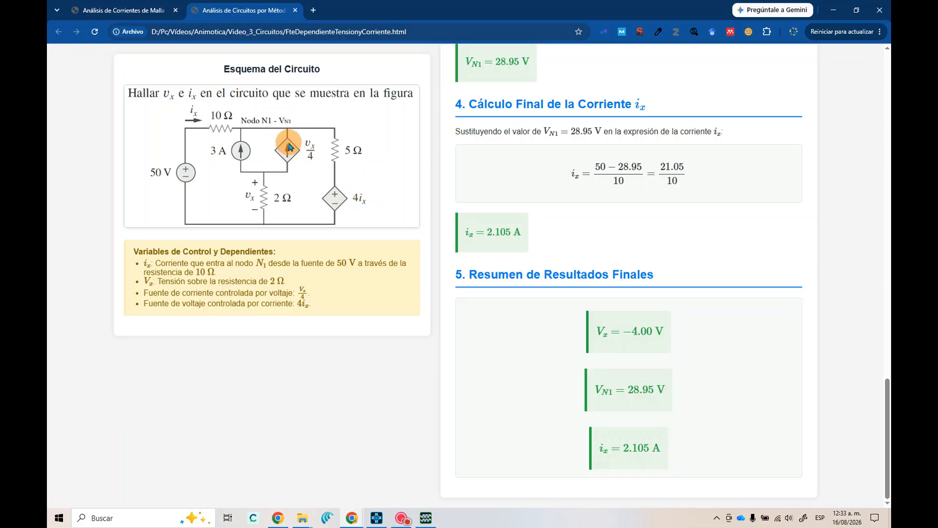
{"action": "left_click", "coordinate": [856, 10]}
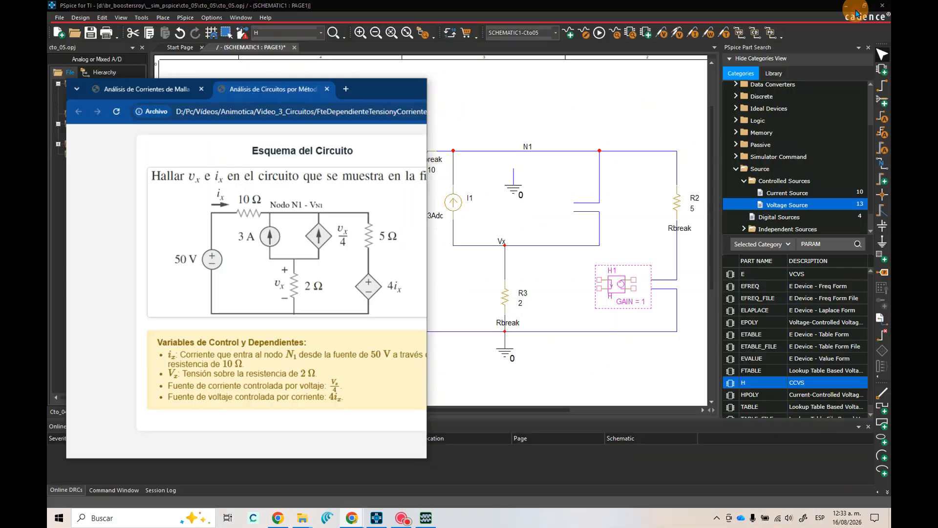
{"action": "left_click_drag", "start_coordinate": [270, 111], "coordinate": [47, 143]}
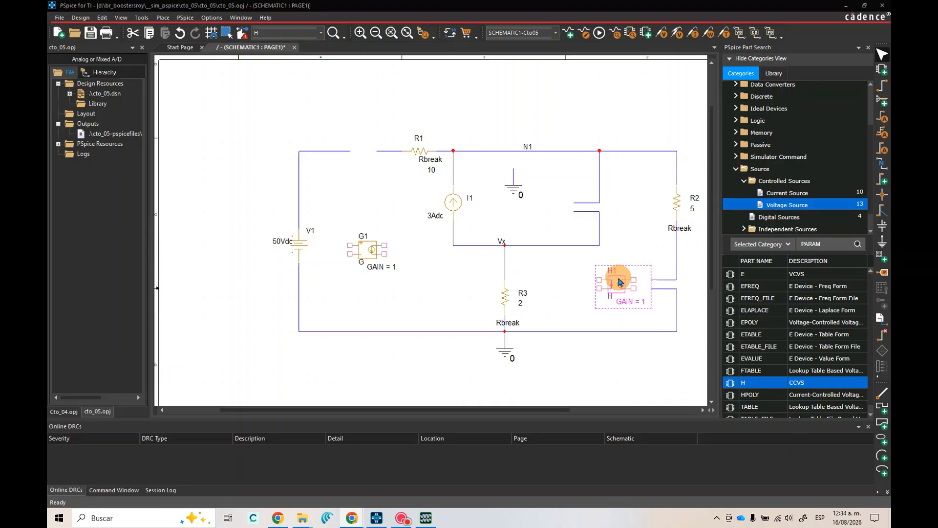
Delete the short lower wire stub below R2 and attach H1's output to the remaining open wire end
{"action": "left_click", "coordinate": [626, 292]}
{"action": "left_click_drag", "start_coordinate": [617, 281], "coordinate": [634, 289]}
{"action": "left_click", "coordinate": [643, 218]}
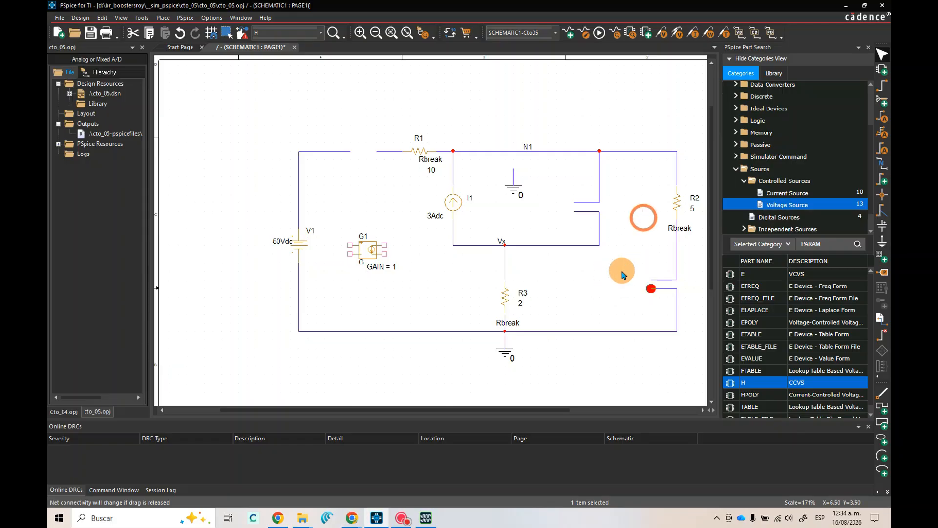
{"action": "left_click", "coordinate": [656, 290]}
{"action": "key", "text": "Delete"}
{"action": "left_click_drag", "start_coordinate": [634, 296], "coordinate": [632, 288]}
Draw a wire from H1's lower output pin to the vertical wire running down to the ground line
{"action": "left_click", "coordinate": [882, 85]}
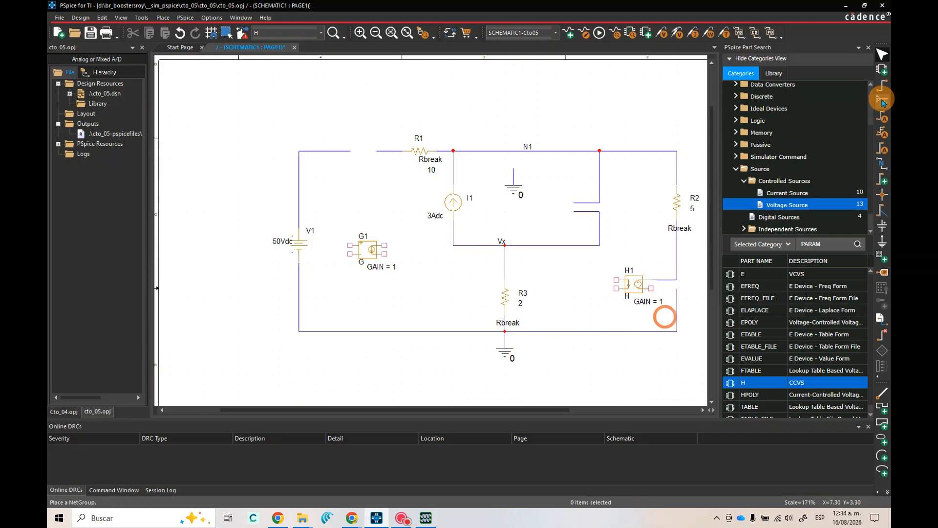
{"action": "left_click", "coordinate": [652, 288]}
{"action": "left_click", "coordinate": [677, 288]}
{"action": "right_click", "coordinate": [655, 216]}
{"action": "left_click", "coordinate": [661, 221]}
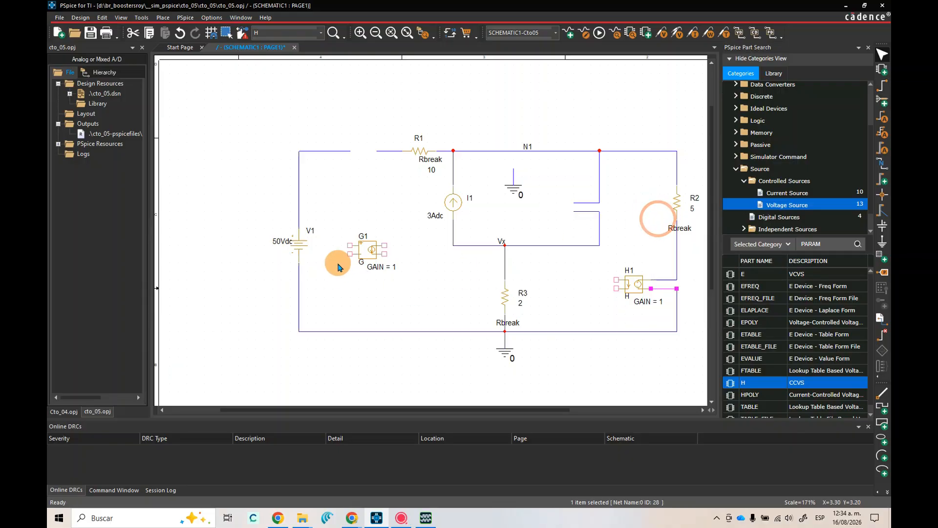
Mirror G1 vertically and connect its output to the open wire ends between nodes N1 and Vx
{"action": "left_click_drag", "start_coordinate": [368, 249], "coordinate": [376, 269]}
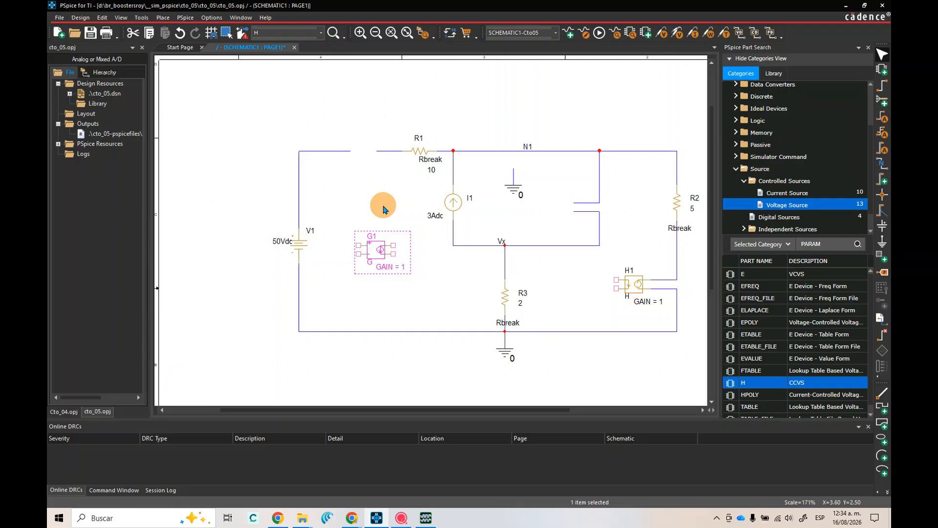
{"action": "right_click", "coordinate": [372, 257]}
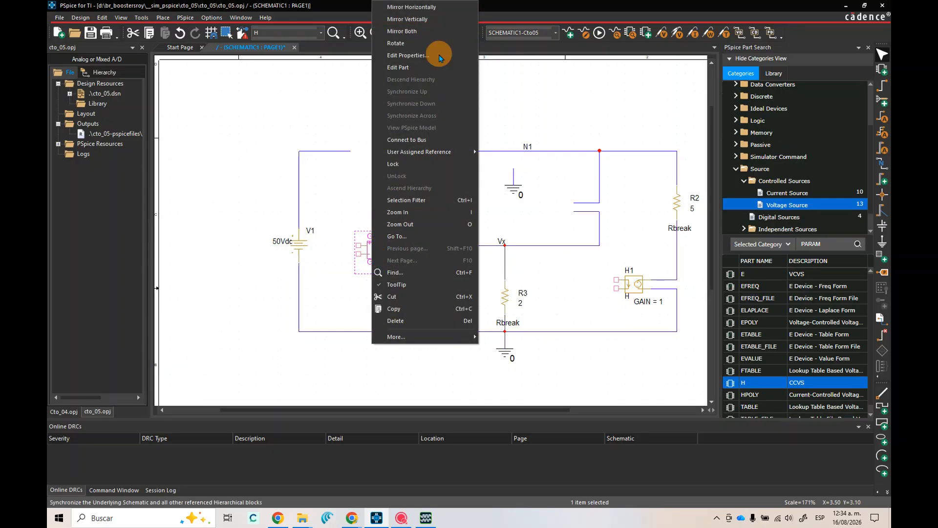
{"action": "left_click", "coordinate": [412, 31]}
{"action": "left_click_drag", "start_coordinate": [376, 253], "coordinate": [558, 205]}
{"action": "left_click", "coordinate": [538, 239]}
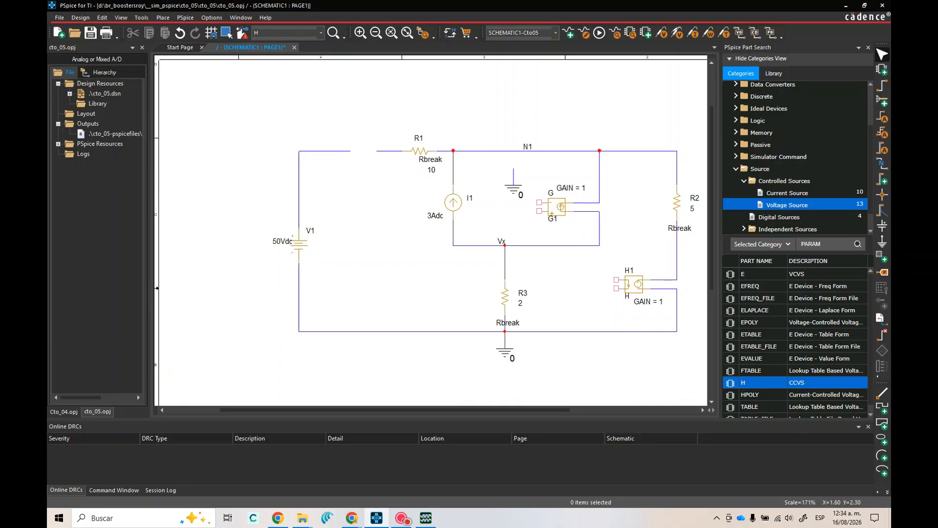
Bring back the browser window, show the circuit diagram heading the page, and place it beside H1 and G1 for comparison
{"action": "left_click_drag", "start_coordinate": [72, 121], "coordinate": [366, 71]}
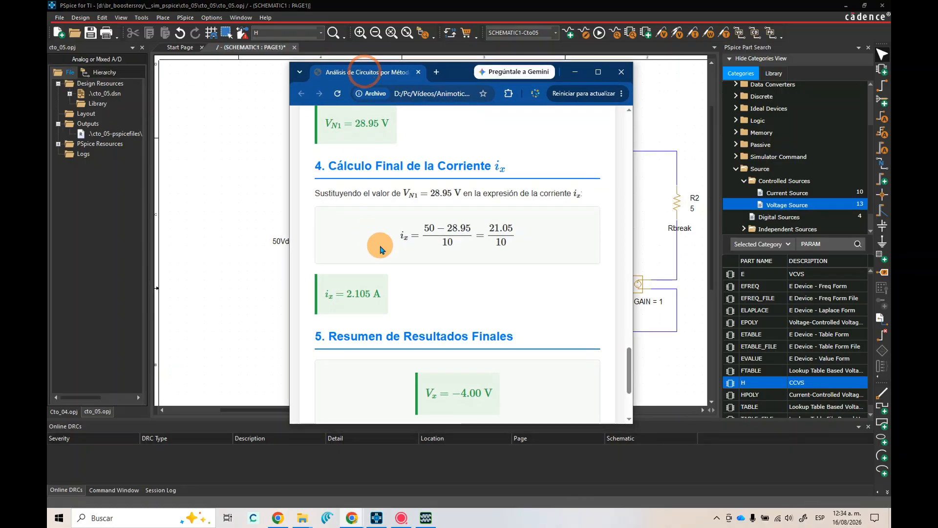
{"action": "scroll", "coordinate": [587, 183], "scroll_direction": "up", "scroll_amount": 15}
{"action": "scroll", "coordinate": [587, 183], "scroll_direction": "up", "scroll_amount": 5}
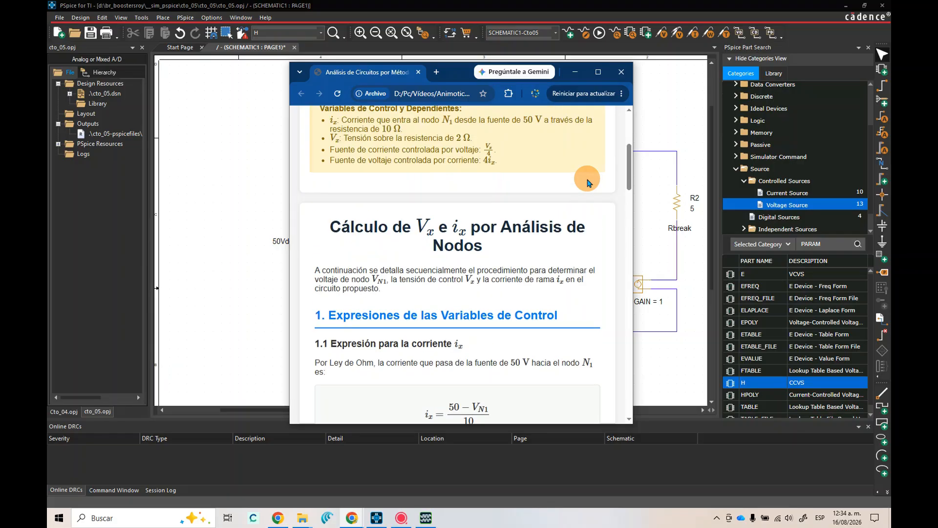
{"action": "scroll", "coordinate": [550, 192], "scroll_direction": "up", "scroll_amount": 5}
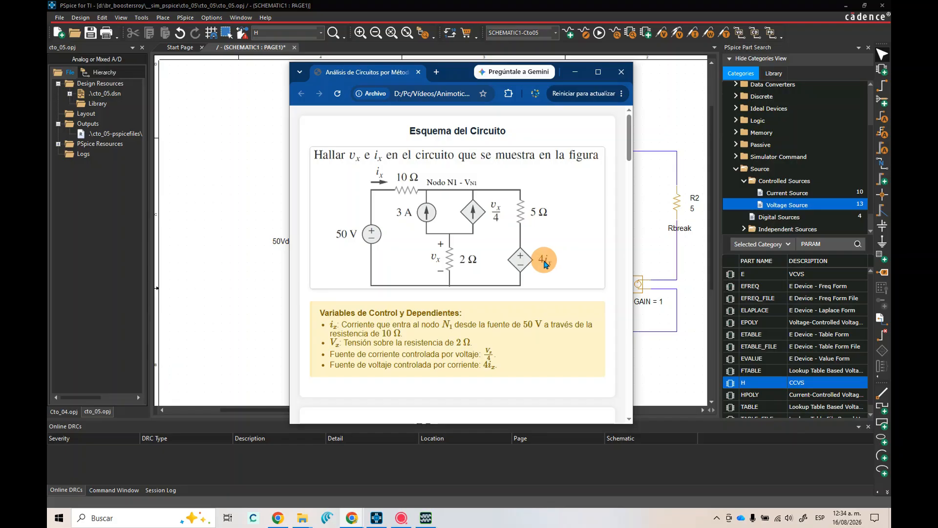
{"action": "left_click_drag", "start_coordinate": [453, 73], "coordinate": [256, 95]}
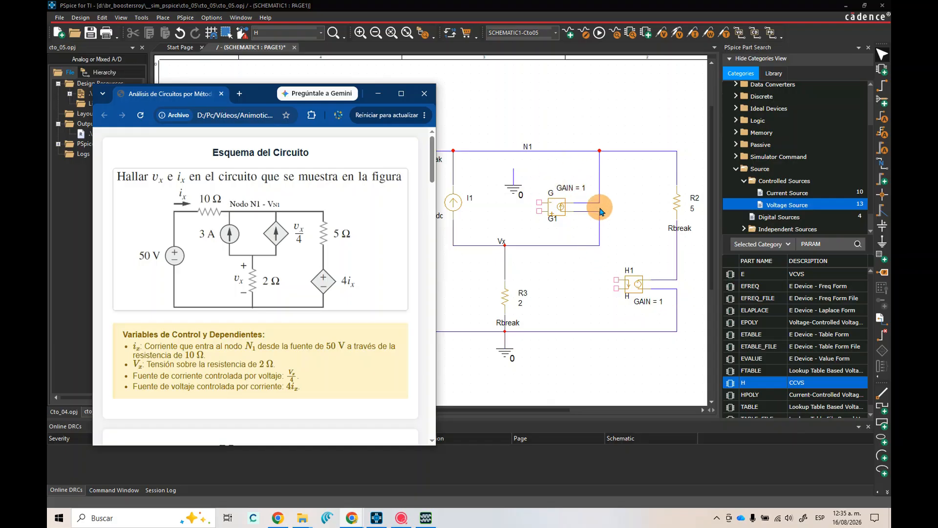
Set the gain of the current-controlled voltage source H1 to 4
{"action": "left_click", "coordinate": [662, 306]}
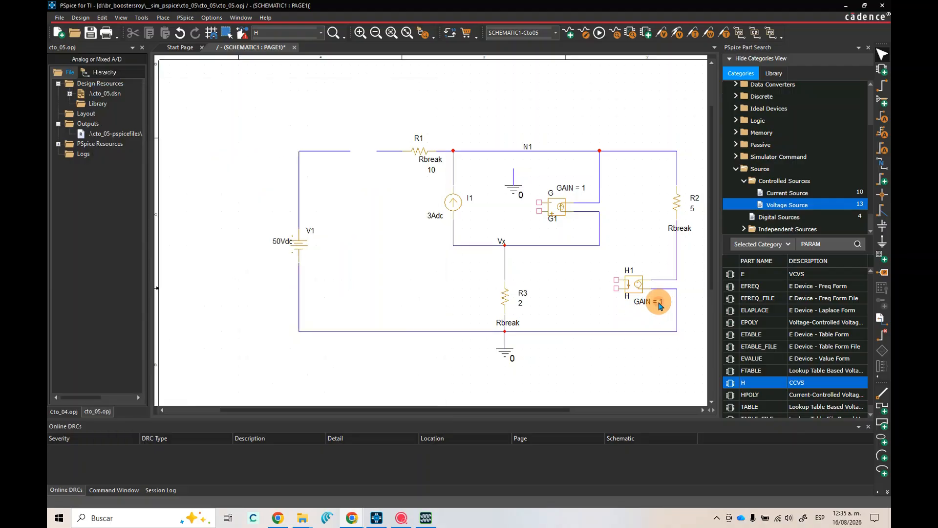
{"action": "double_click", "coordinate": [662, 306]}
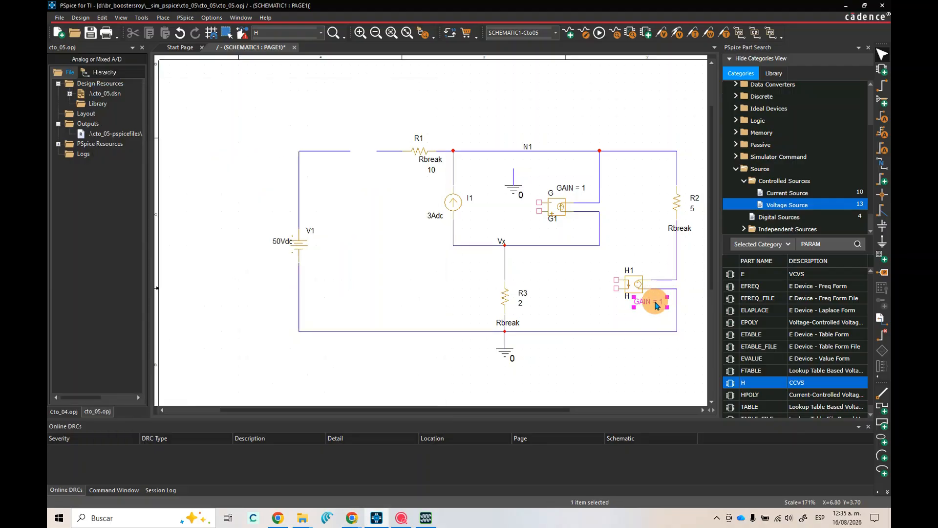
{"action": "left_click", "coordinate": [423, 209]}
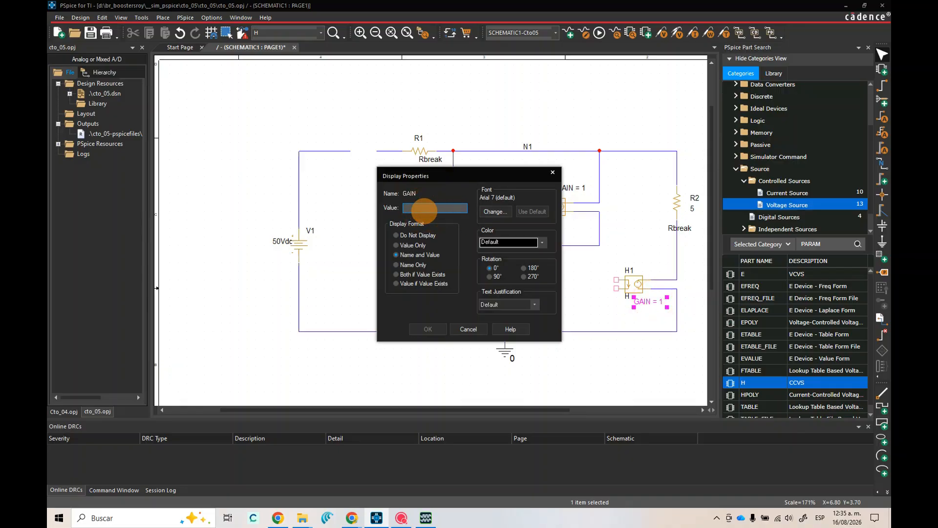
{"action": "type", "text": "4"}
{"action": "left_click", "coordinate": [429, 329]}
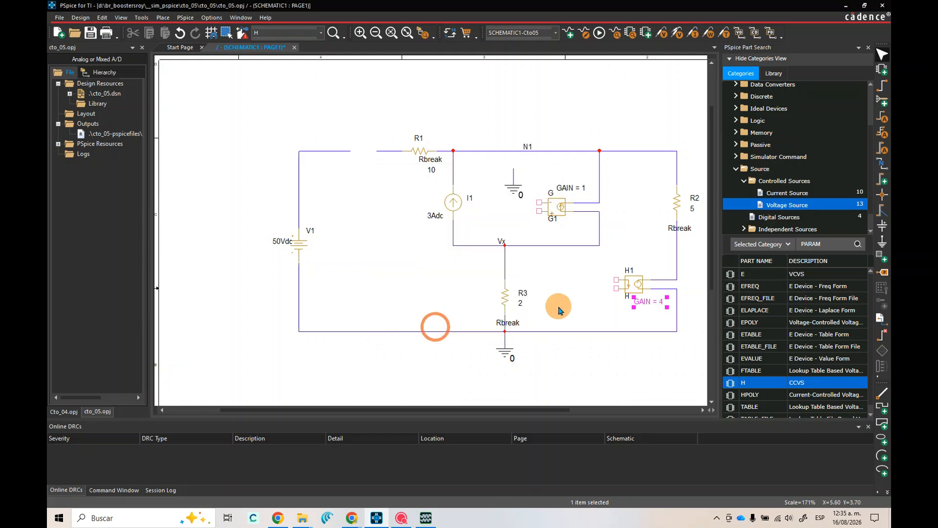
Set the gain of the voltage-controlled current source G1 to 0.25
{"action": "double_click", "coordinate": [581, 188]}
{"action": "left_click", "coordinate": [443, 208]}
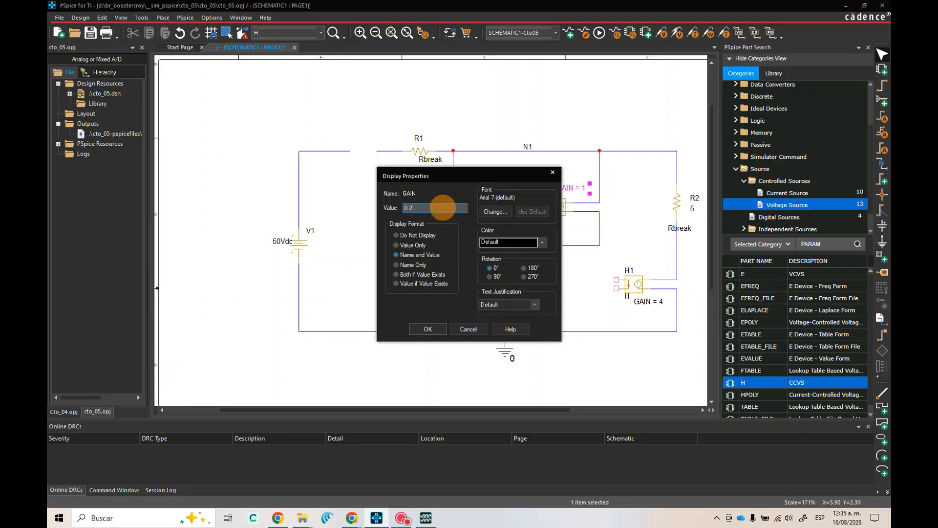
{"action": "type", "text": "0.25"}
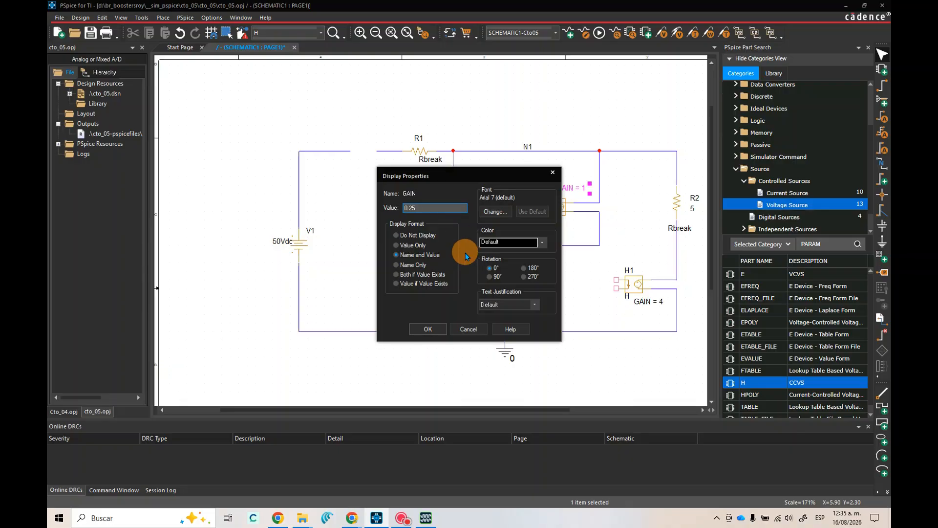
{"action": "left_click", "coordinate": [430, 328]}
{"action": "left_click", "coordinate": [632, 206]}
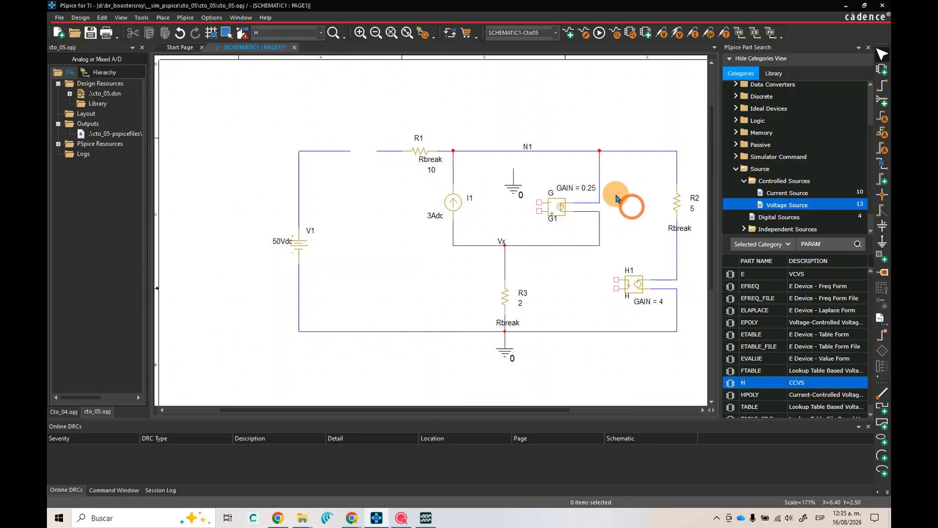
Enter G1's gain as the fraction expression {1/4}
{"action": "double_click", "coordinate": [585, 190]}
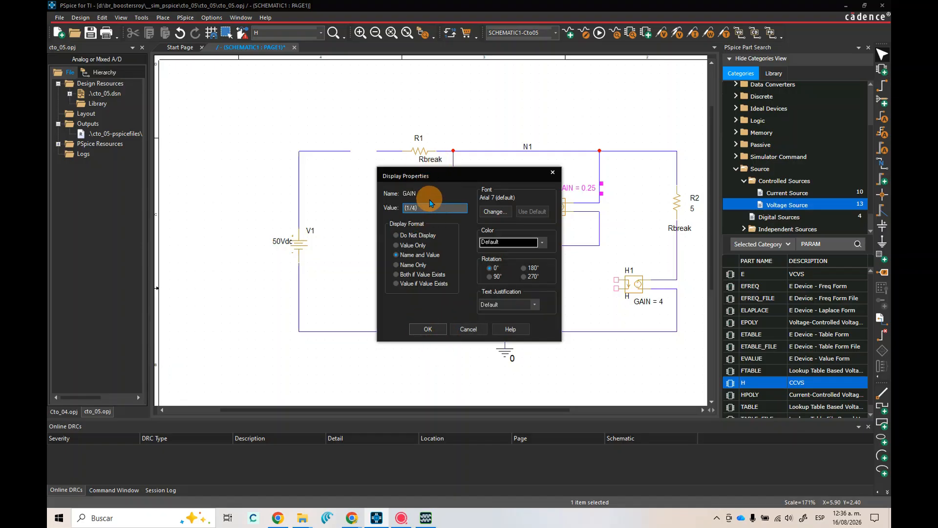
{"action": "left_click", "coordinate": [429, 330]}
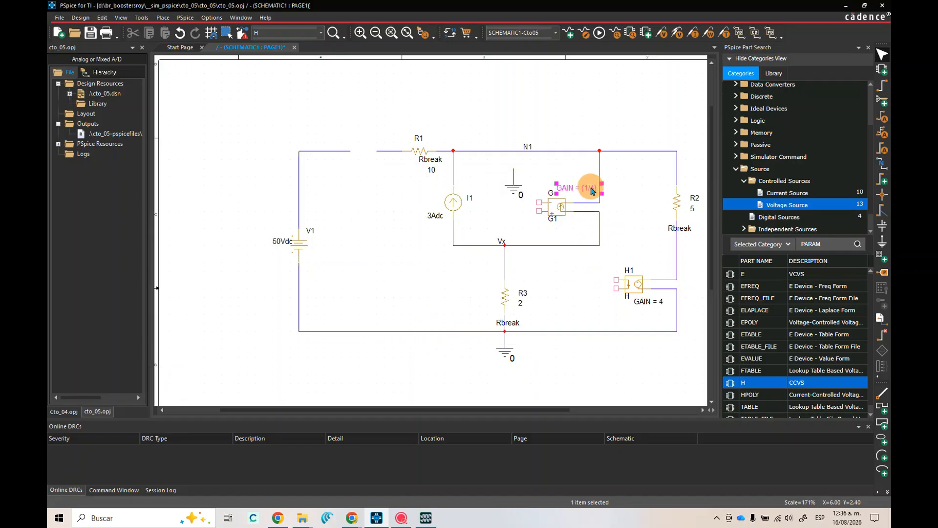
{"action": "left_click", "coordinate": [631, 220]}
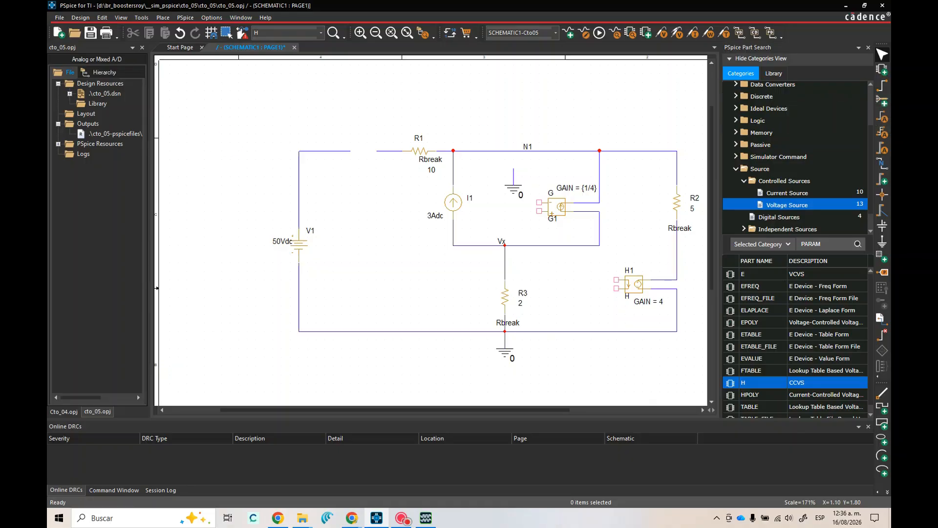
Consult the browser's circuit diagram and wire G1's control inputs: lower pin to the Vx line, upper pin to the ground symbol beside it
{"action": "left_click", "coordinate": [352, 517]}
{"action": "left_click", "coordinate": [457, 470]}
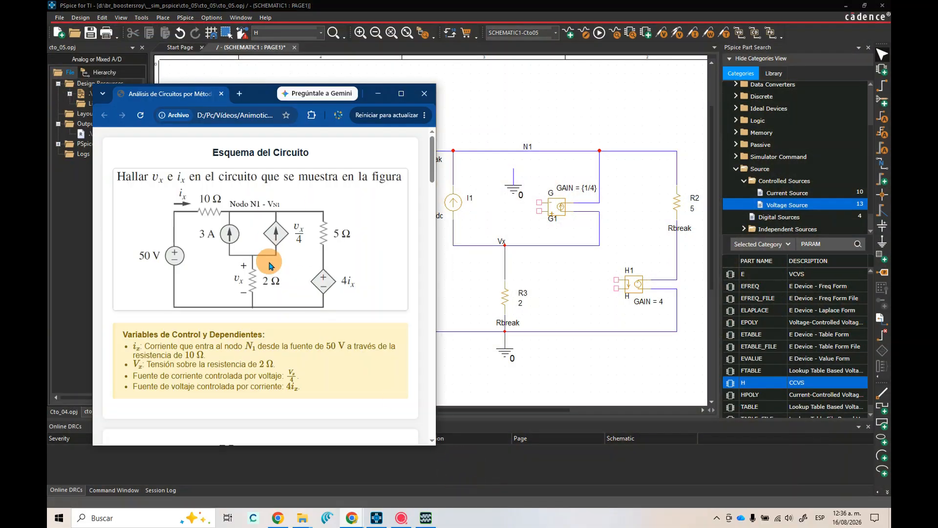
{"action": "left_click", "coordinate": [256, 88]}
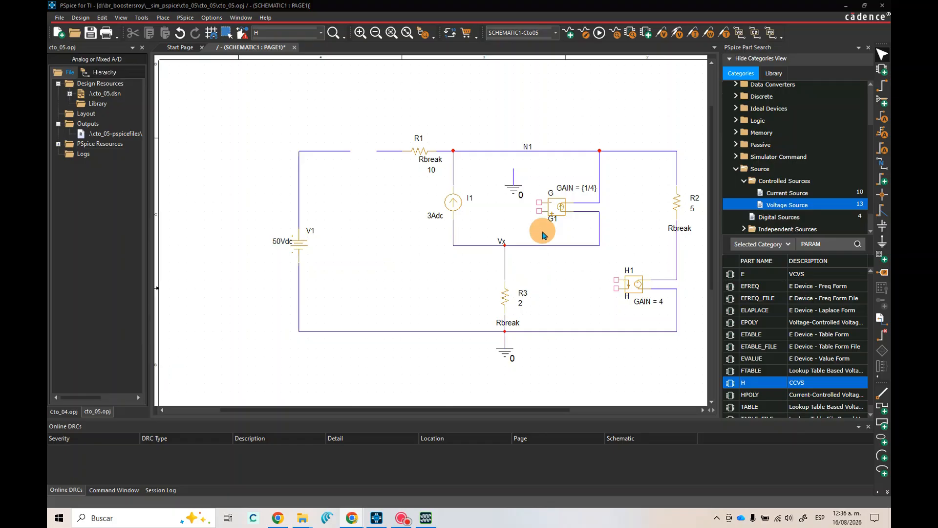
{"action": "left_click", "coordinate": [883, 85]}
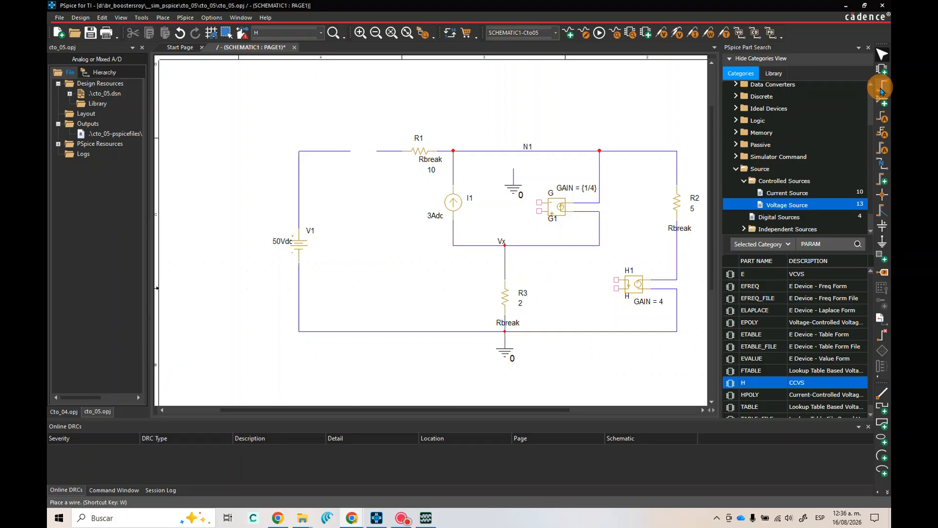
{"action": "left_click", "coordinate": [538, 211]}
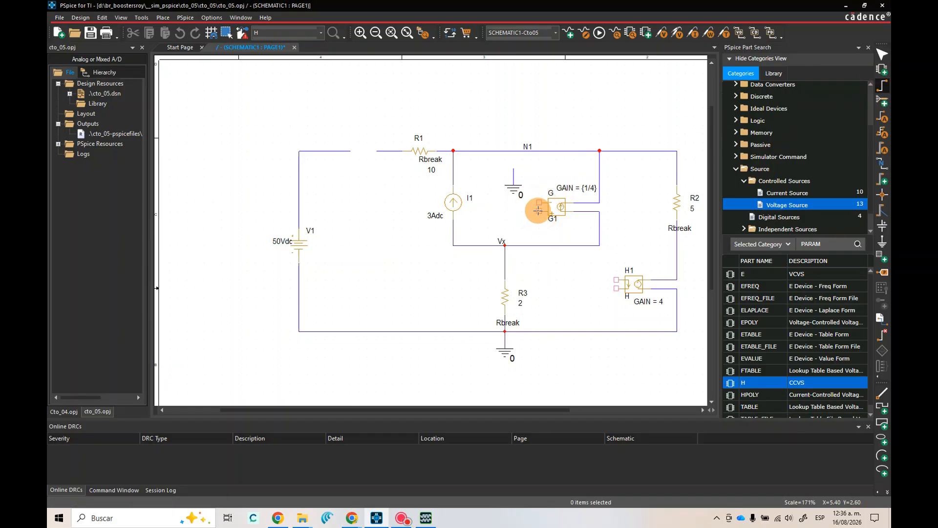
{"action": "left_click", "coordinate": [513, 245]}
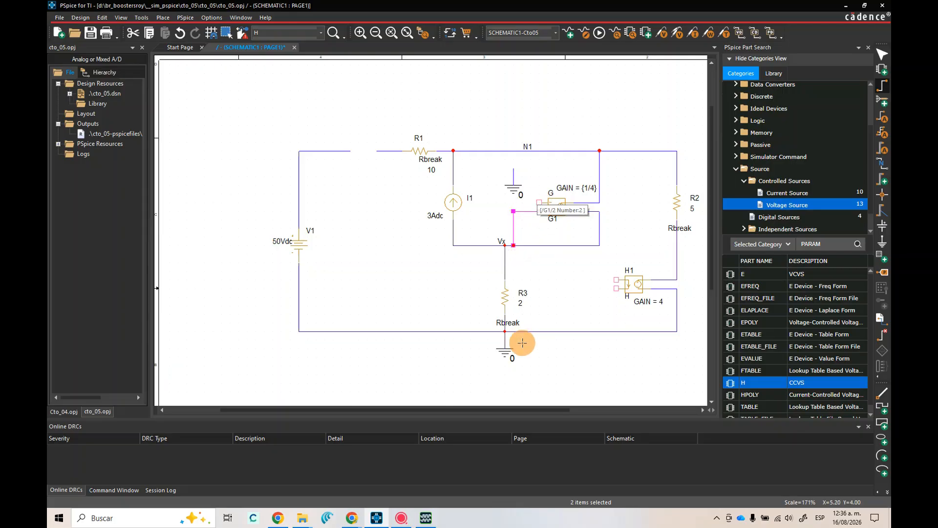
{"action": "left_click", "coordinate": [539, 202]}
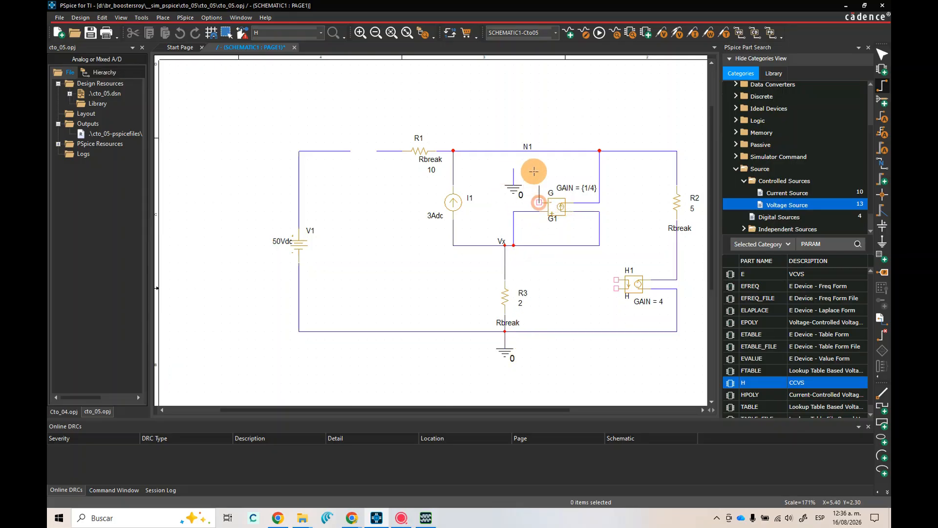
{"action": "left_click", "coordinate": [513, 168]}
{"action": "right_click", "coordinate": [459, 80]}
{"action": "left_click", "coordinate": [520, 132]}
{"action": "left_click", "coordinate": [567, 107]}
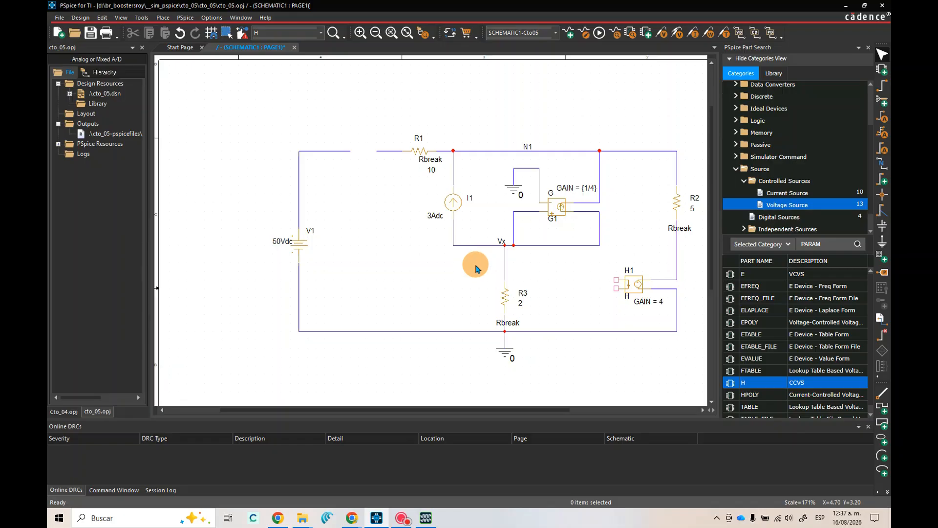
Place a VCC/CAPSYM symbol from the ground symbols on each of the two open wire ends between V1 and R1
{"action": "left_click", "coordinate": [883, 243]}
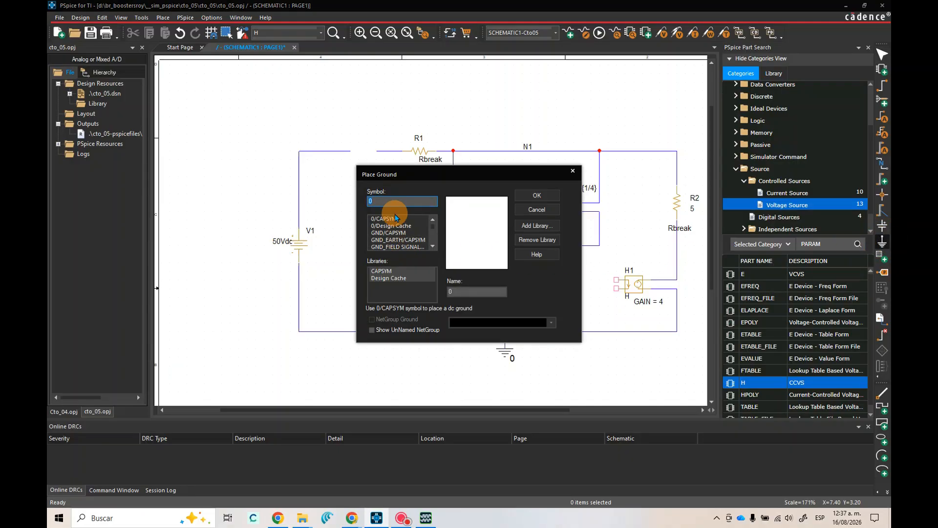
{"action": "left_click", "coordinate": [433, 247]}
{"action": "left_click", "coordinate": [432, 247]}
{"action": "left_click", "coordinate": [433, 246]}
{"action": "left_click", "coordinate": [433, 246]}
{"action": "left_click", "coordinate": [433, 247]}
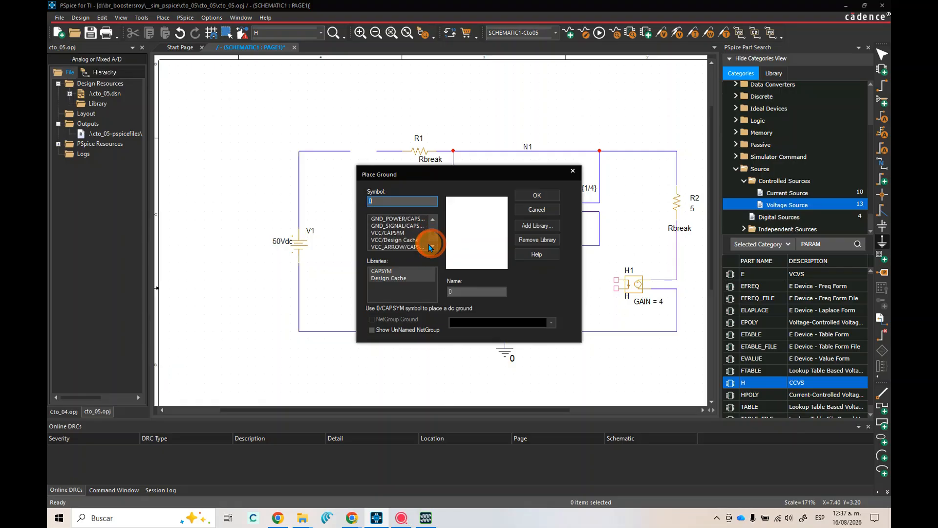
{"action": "left_click", "coordinate": [395, 233]}
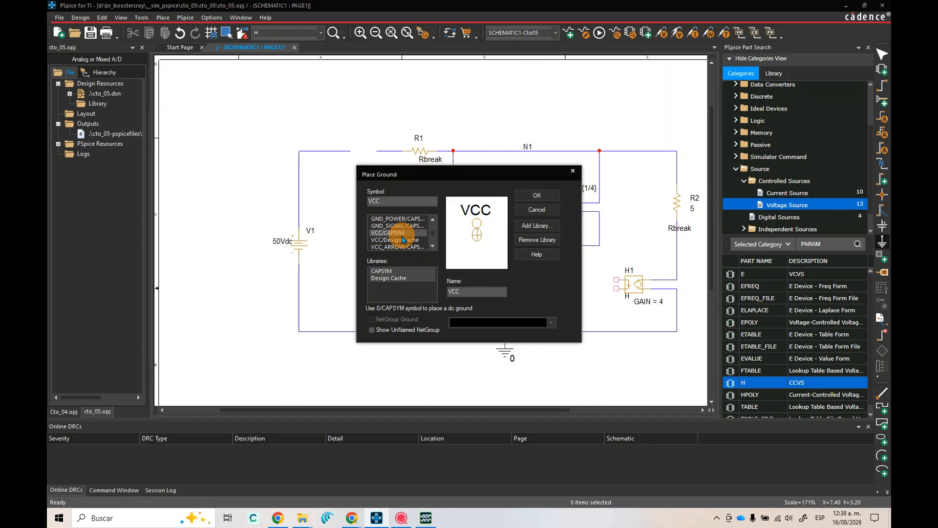
{"action": "left_click", "coordinate": [535, 195]}
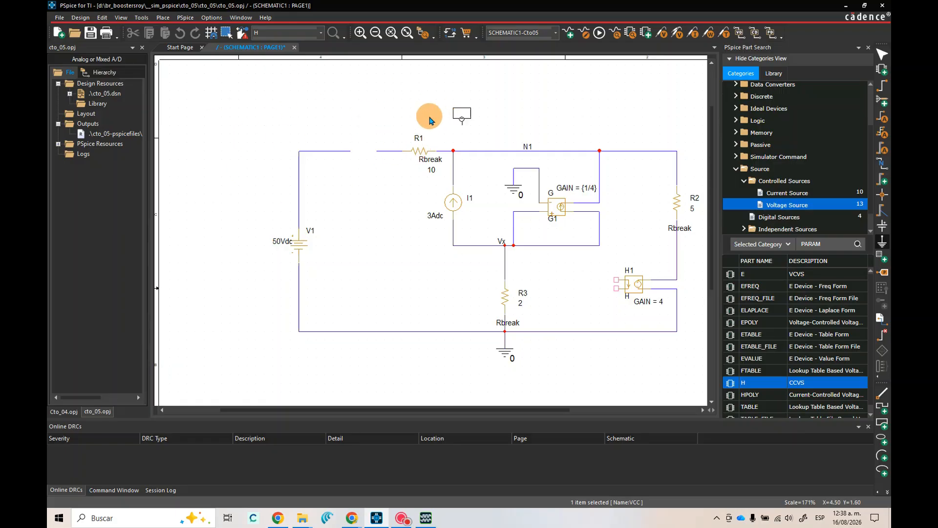
{"action": "left_click", "coordinate": [351, 150]}
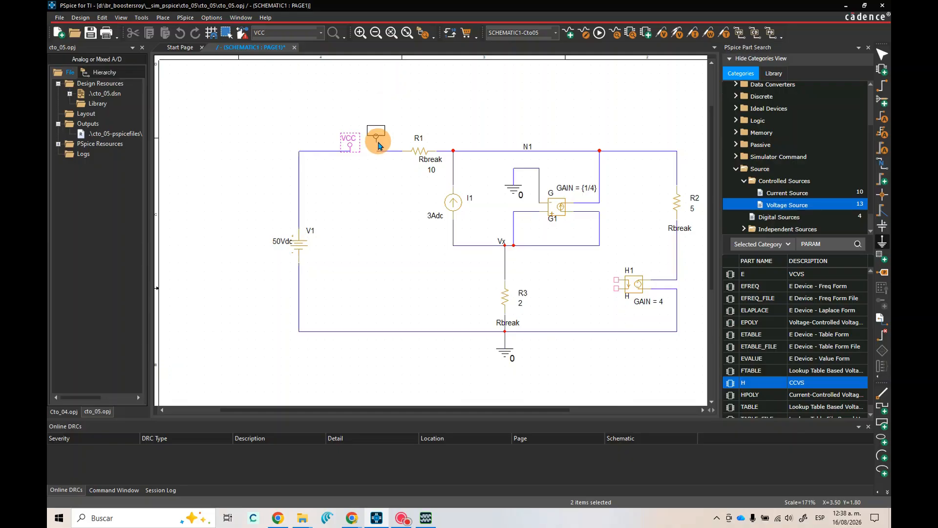
{"action": "left_click", "coordinate": [379, 152]}
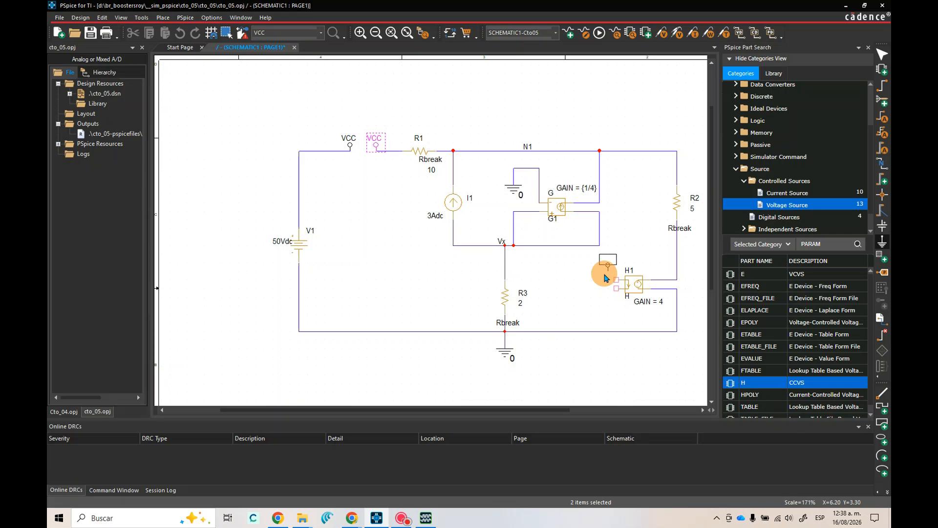
Place two more VCC symbols side by side just above and beside H1's control pins, and end the placement
{"action": "left_click", "coordinate": [608, 278]}
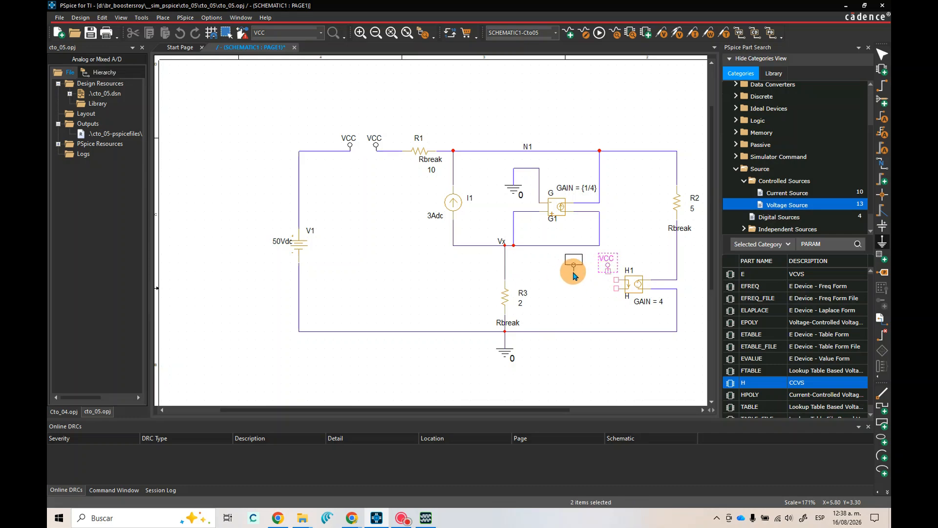
{"action": "left_click", "coordinate": [573, 272]}
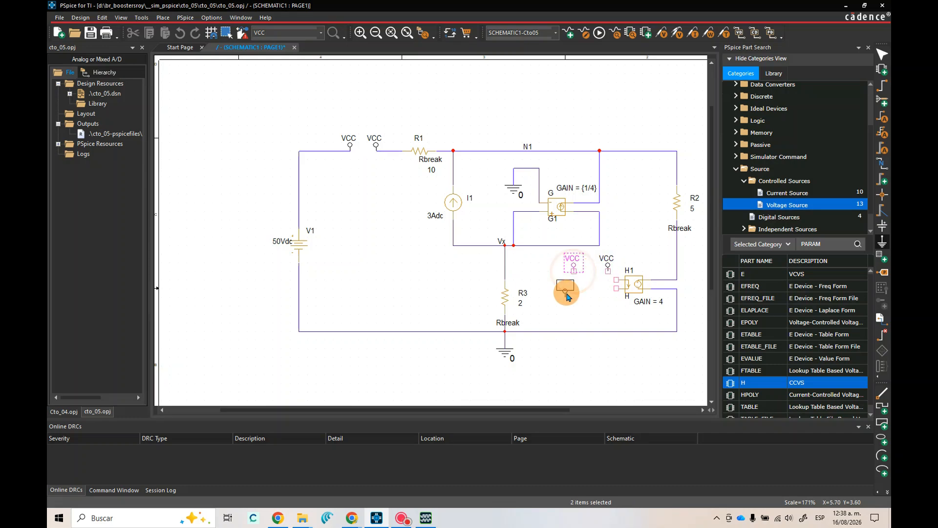
{"action": "right_click", "coordinate": [567, 292]}
{"action": "left_click", "coordinate": [590, 297]}
{"action": "left_click", "coordinate": [641, 219]}
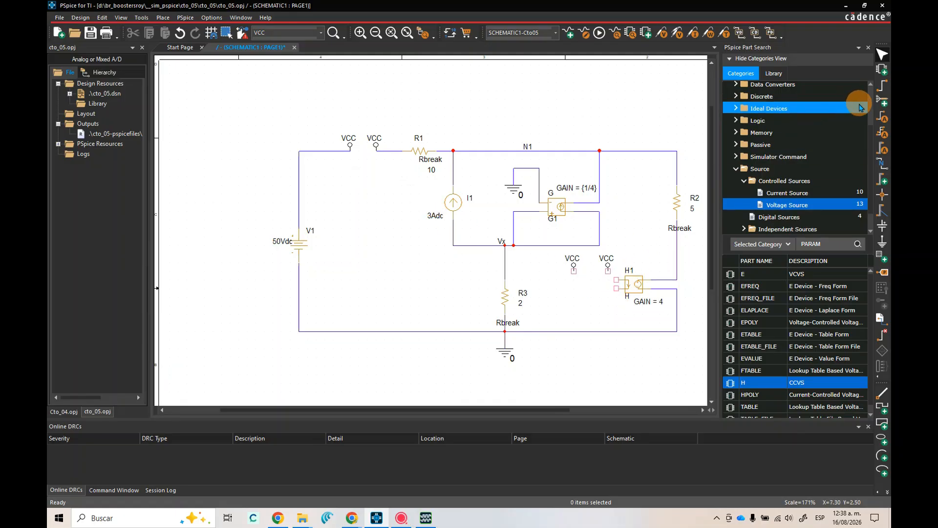
Wire H1's upper control pin to the nearer VCC symbol and its lower control pin to the farther one
{"action": "left_click", "coordinate": [883, 87]}
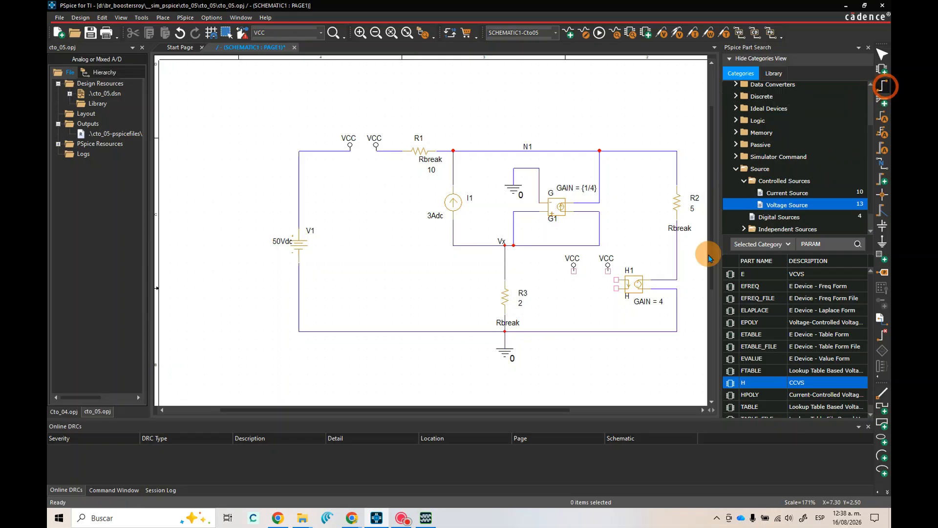
{"action": "left_click", "coordinate": [608, 267]}
{"action": "left_click", "coordinate": [617, 280]}
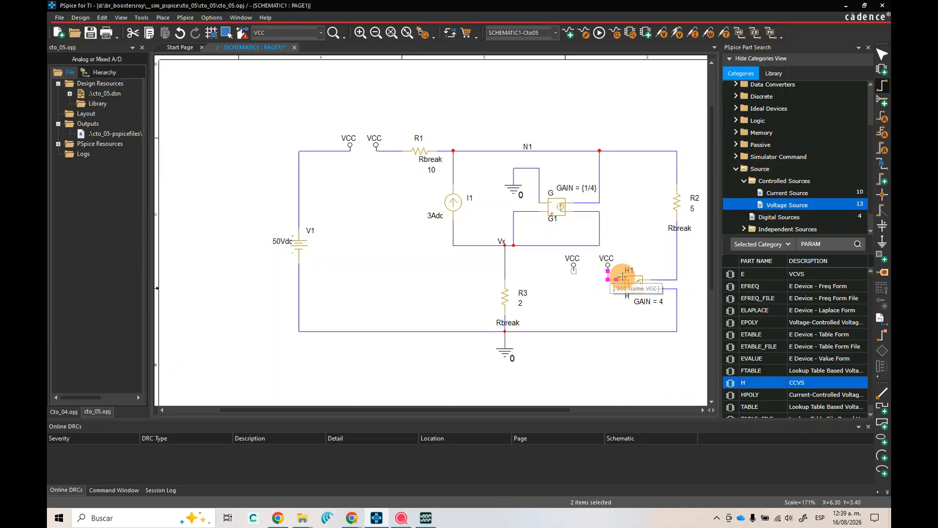
{"action": "left_click", "coordinate": [617, 289]}
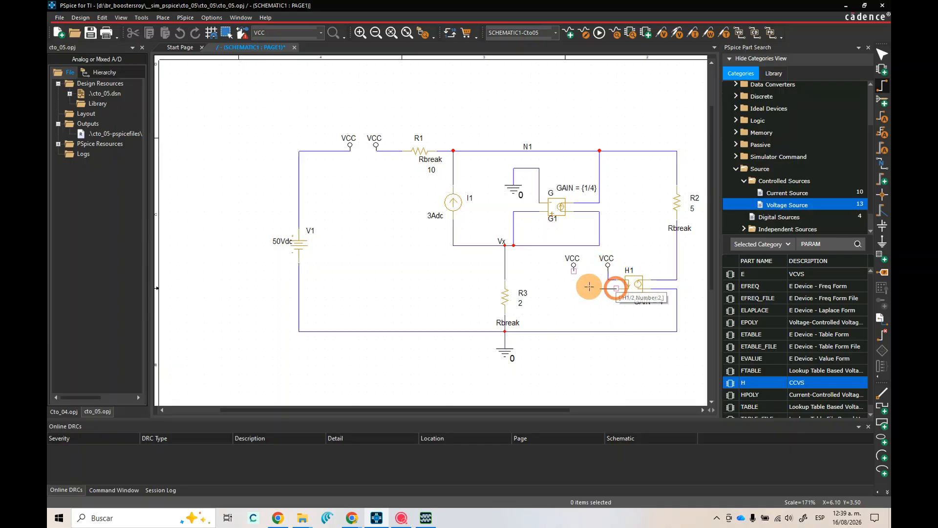
{"action": "left_click", "coordinate": [574, 266]}
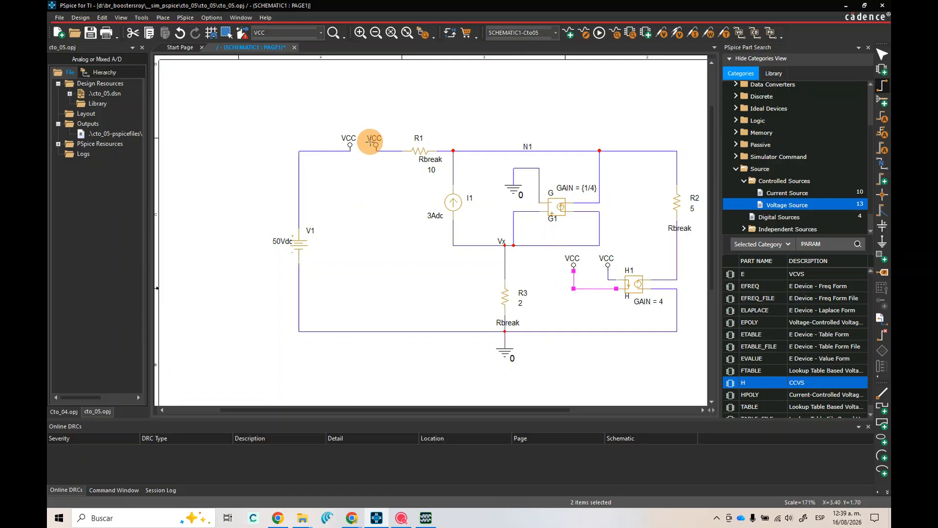
{"action": "right_click", "coordinate": [408, 92]}
{"action": "left_click", "coordinate": [431, 100]}
Rename the VCC symbol on V1's wire end as Ix1 and the one on R1's wire end as Ix2
{"action": "left_click", "coordinate": [351, 138]}
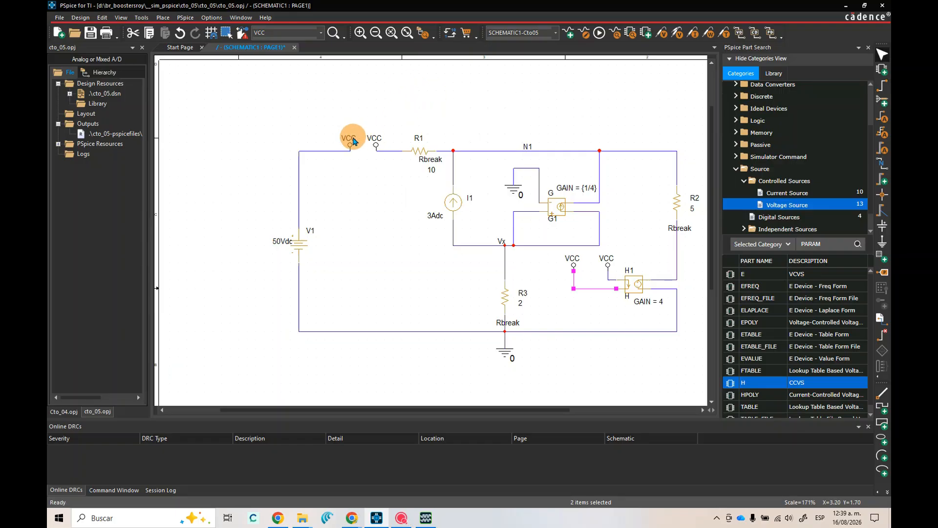
{"action": "double_click", "coordinate": [354, 140]}
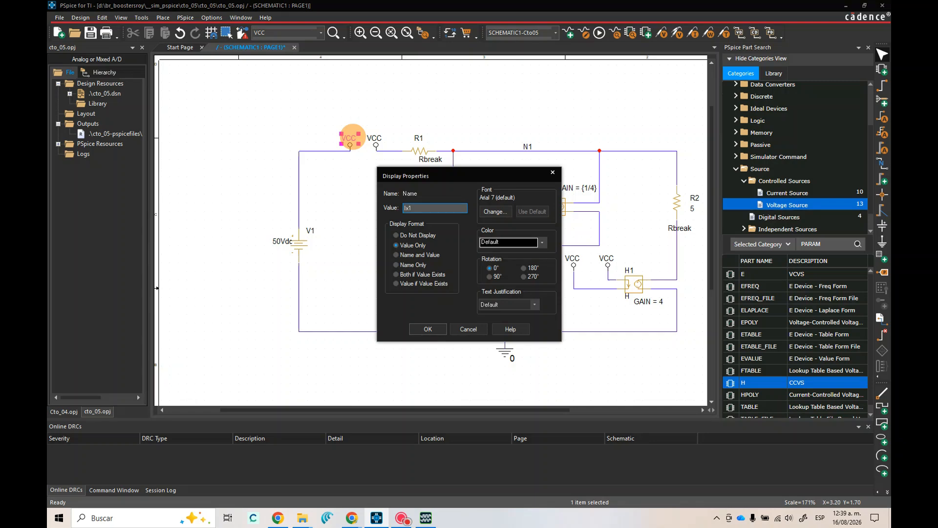
{"action": "left_click", "coordinate": [429, 330]}
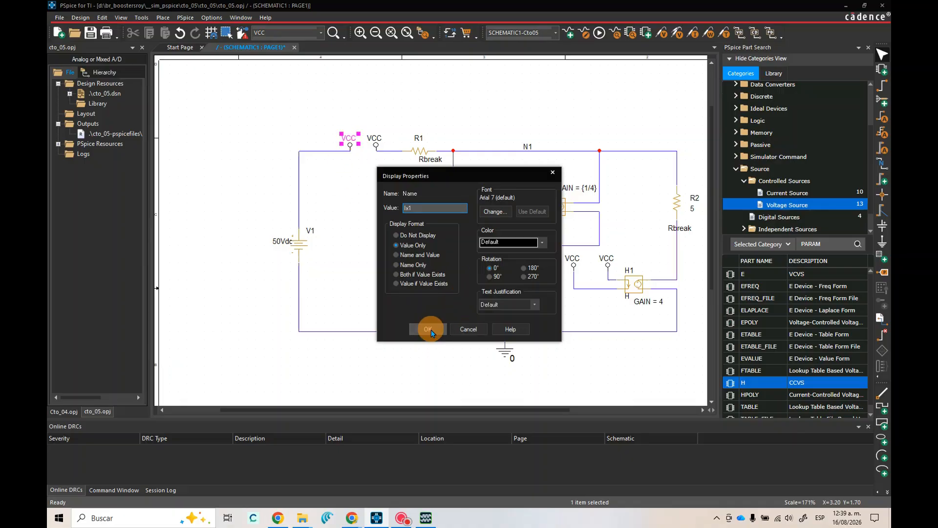
{"action": "left_click", "coordinate": [377, 140]}
{"action": "double_click", "coordinate": [377, 139]}
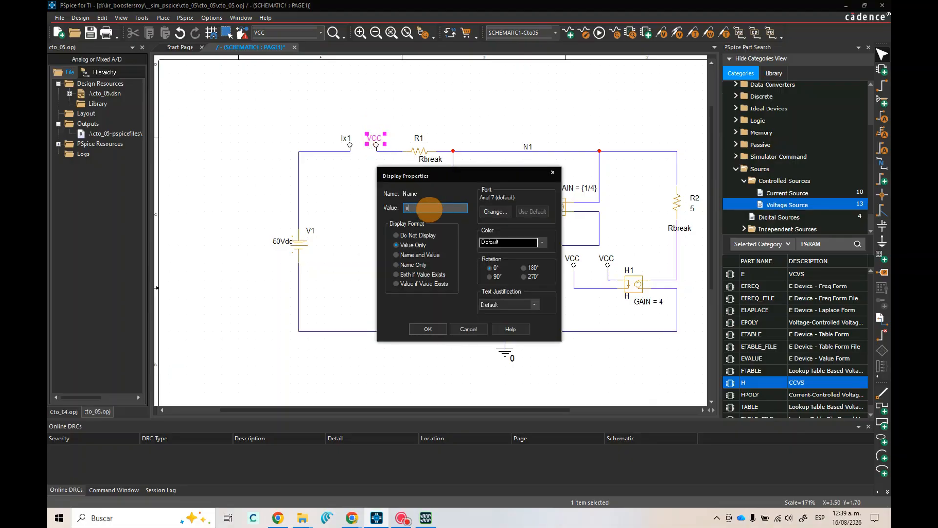
{"action": "key", "text": "Return"}
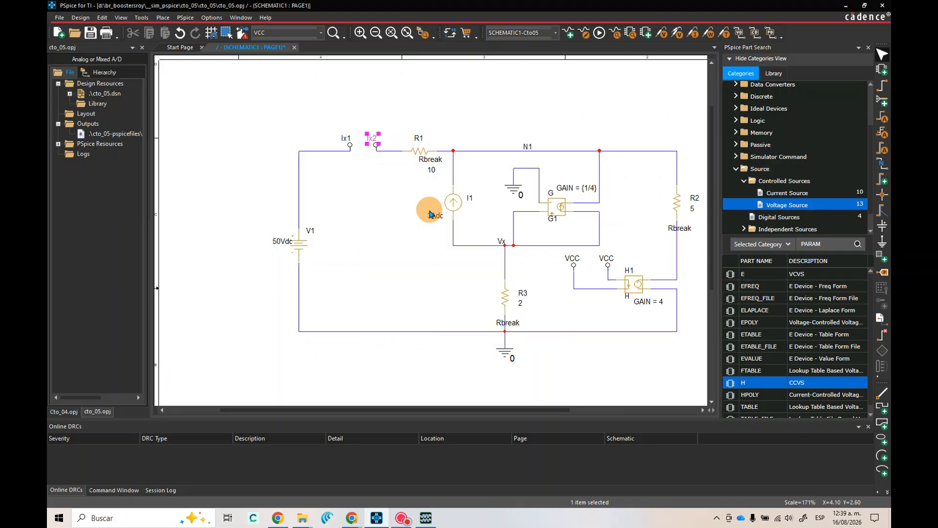
Rename the VCC symbol on H1's upper control pin as Ix1 and the one on its lower control pin as Ix2
{"action": "left_click", "coordinate": [422, 212]}
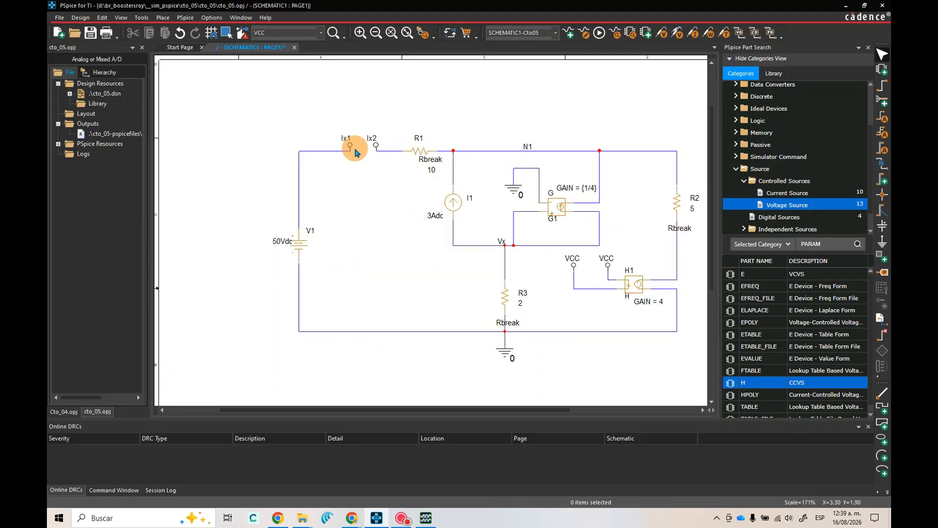
{"action": "double_click", "coordinate": [615, 261]}
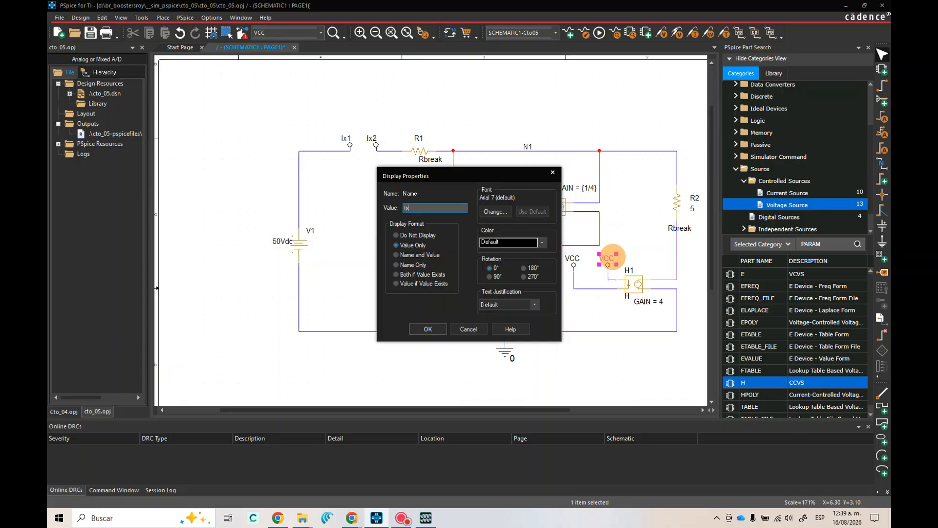
{"action": "key", "text": "Return"}
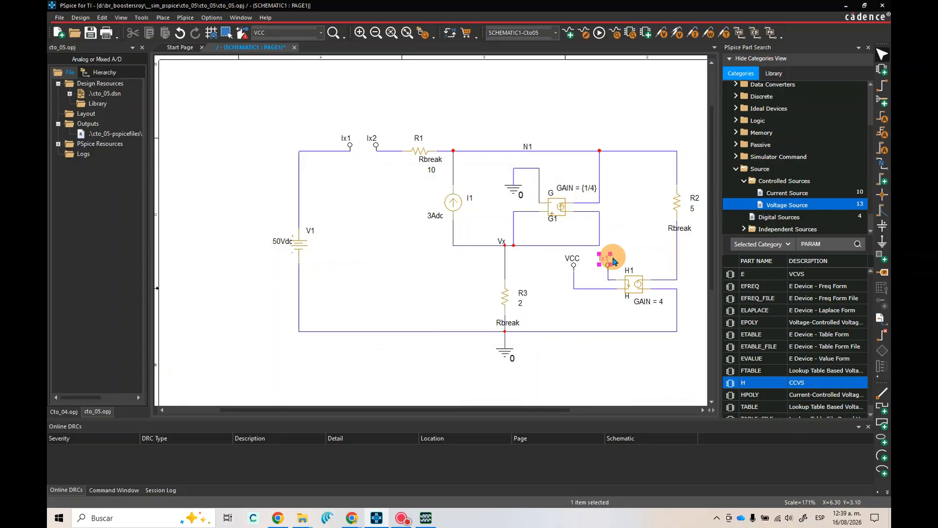
{"action": "left_click", "coordinate": [631, 234]}
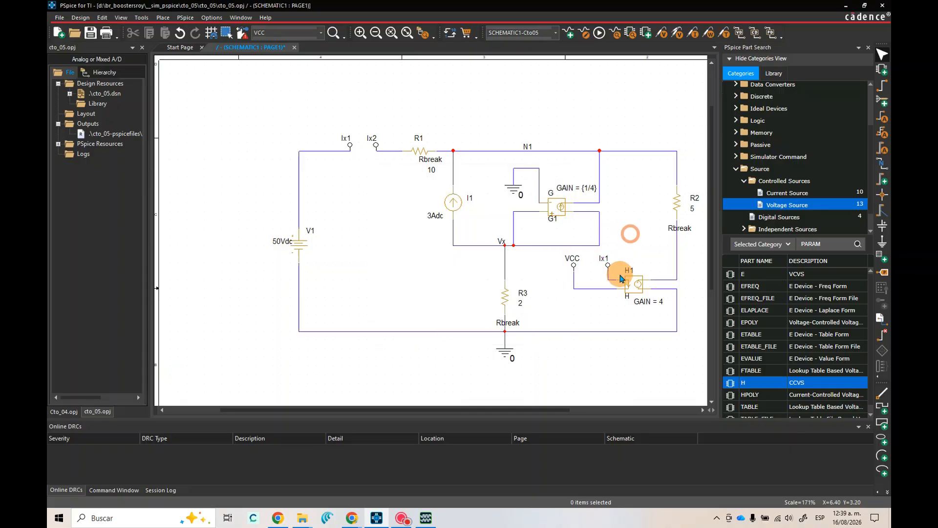
{"action": "double_click", "coordinate": [573, 261]}
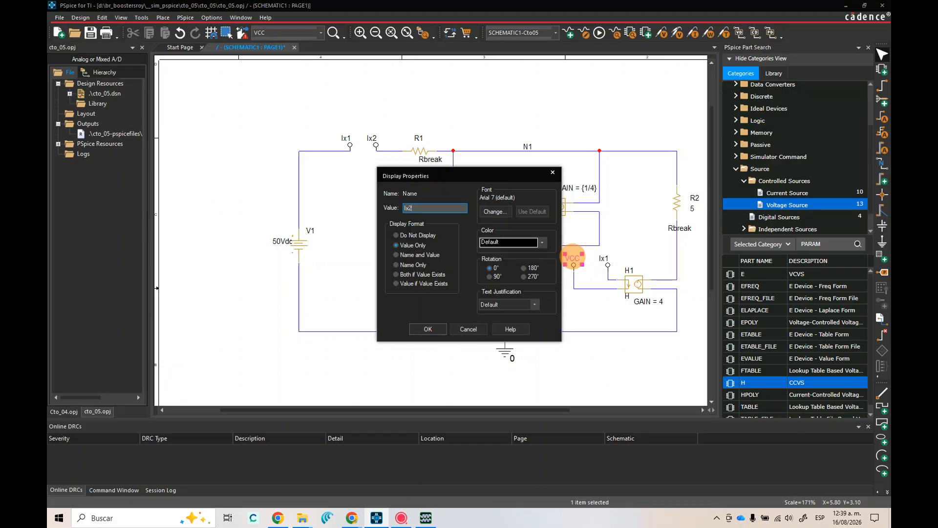
{"action": "key", "text": "Return"}
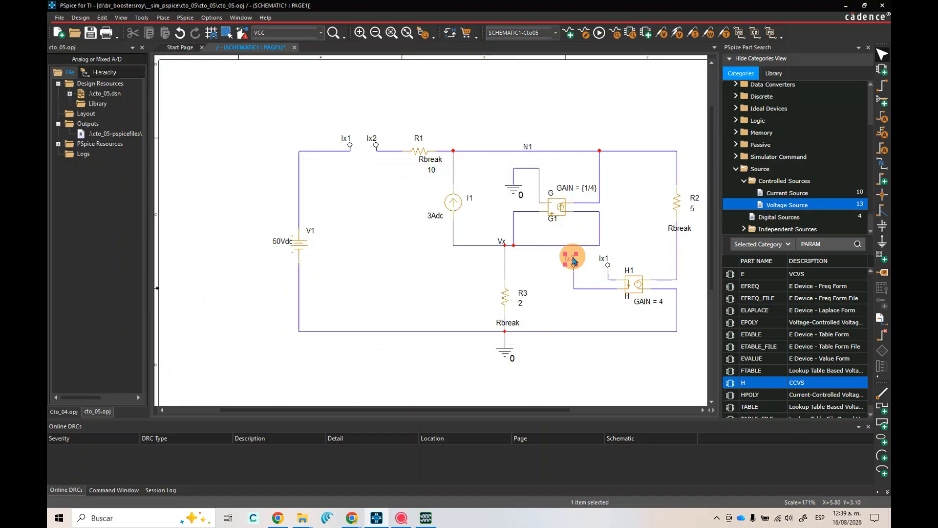
{"action": "left_click", "coordinate": [502, 79]}
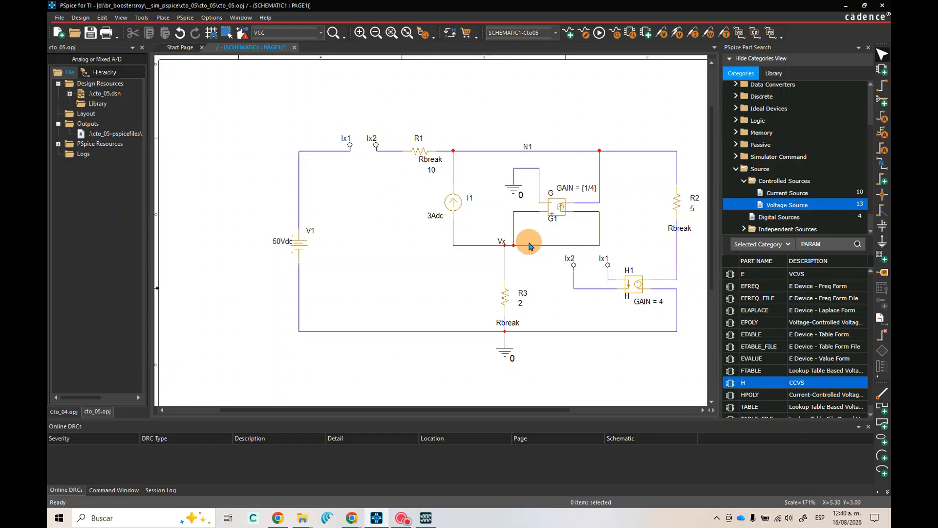
Switch to the browser page with the final results, read the calculated Vx, VN1 and ix, and move its window aside
{"action": "key", "text": "alt+Tab"}
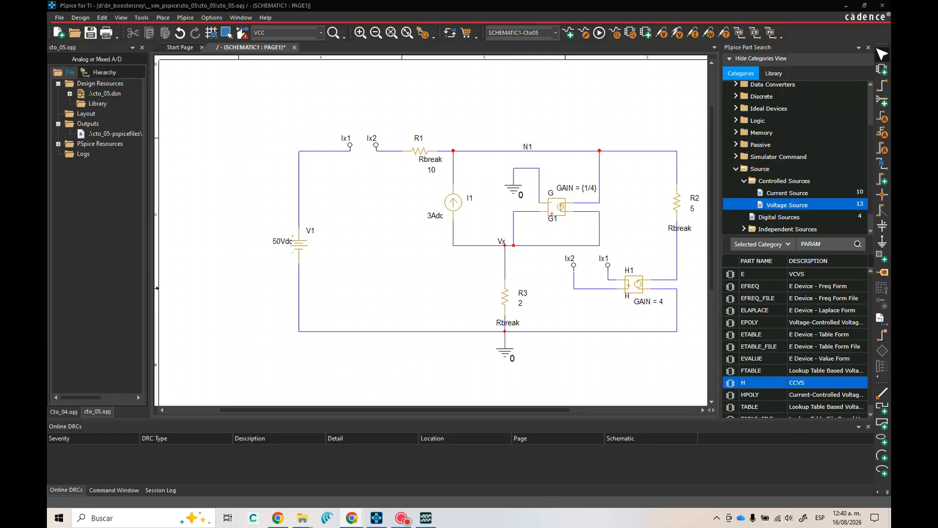
{"action": "left_click_drag", "start_coordinate": [47, 105], "coordinate": [251, 62]}
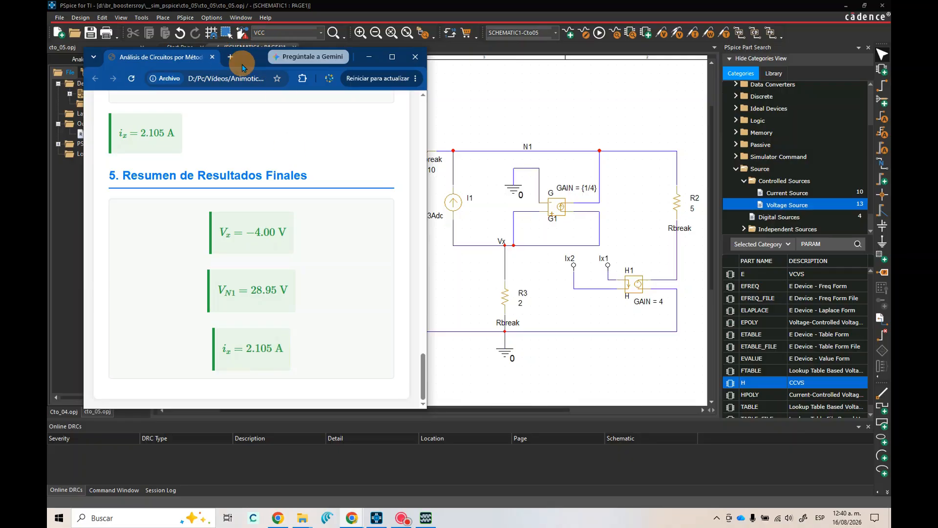
{"action": "left_click_drag", "start_coordinate": [249, 59], "coordinate": [48, 93]}
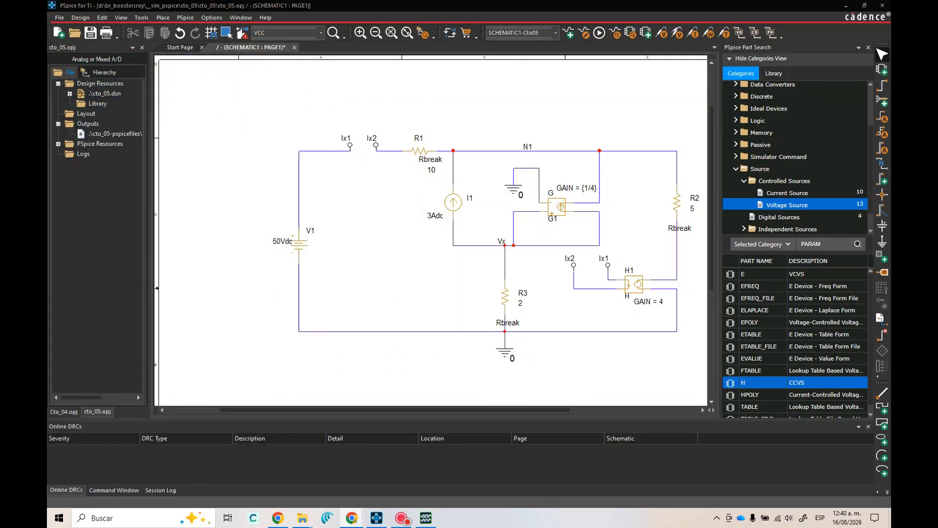
{"action": "left_click", "coordinate": [185, 18]}
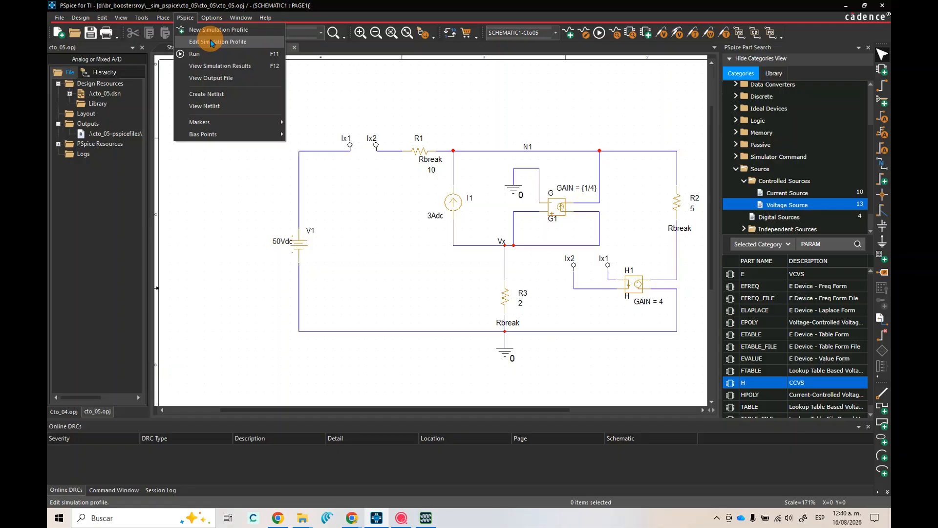
{"action": "left_click", "coordinate": [311, 72]}
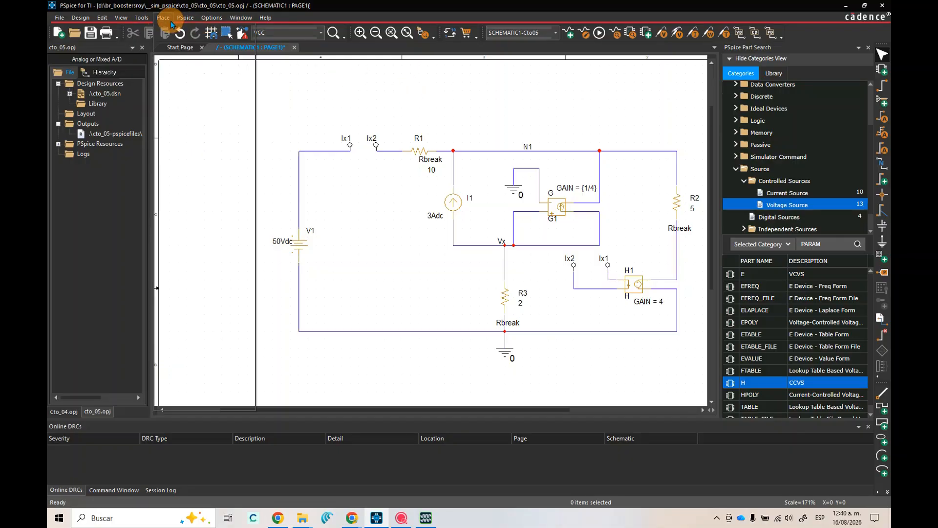
{"action": "left_click", "coordinate": [163, 18]}
{"action": "mouse_move", "coordinate": [191, 18]}
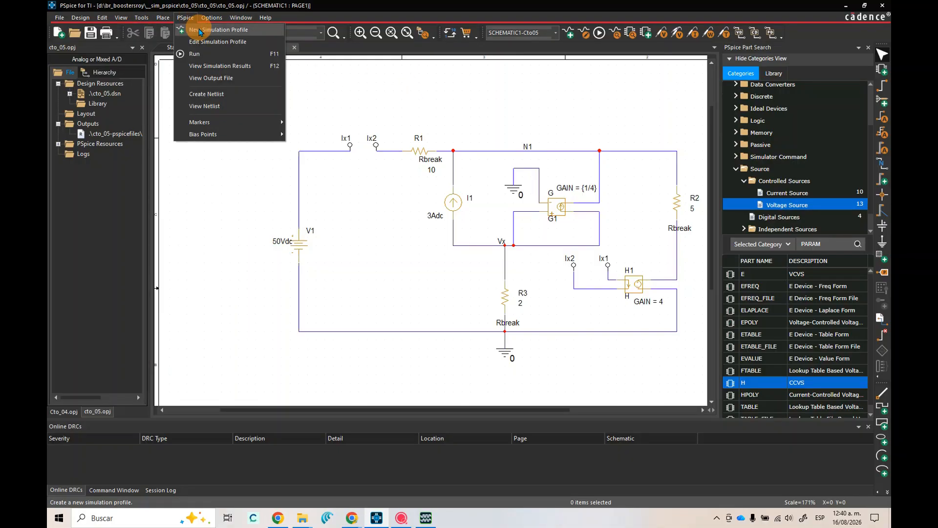
{"action": "left_click", "coordinate": [200, 30]}
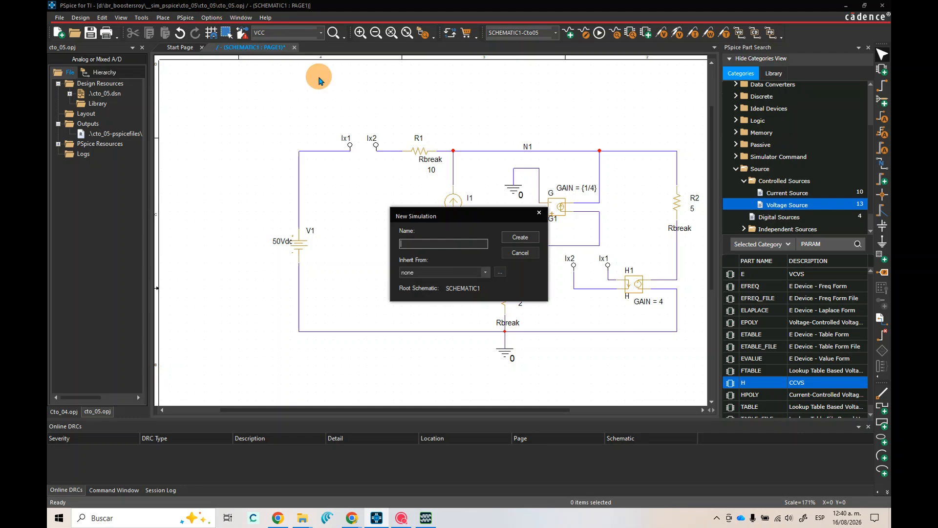
{"action": "left_click", "coordinate": [539, 214]}
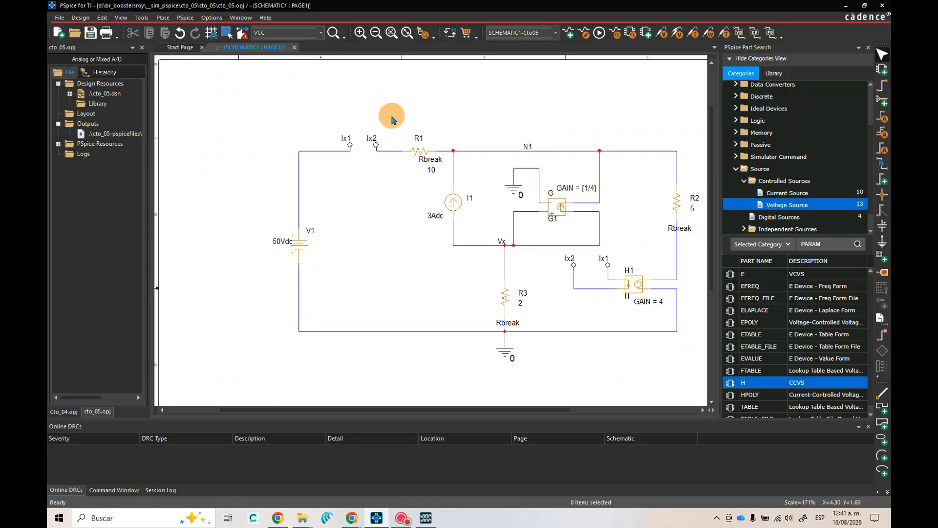
Run the Cto05 simulation and enable the bias voltage display on the schematic
{"action": "left_click", "coordinate": [599, 33]}
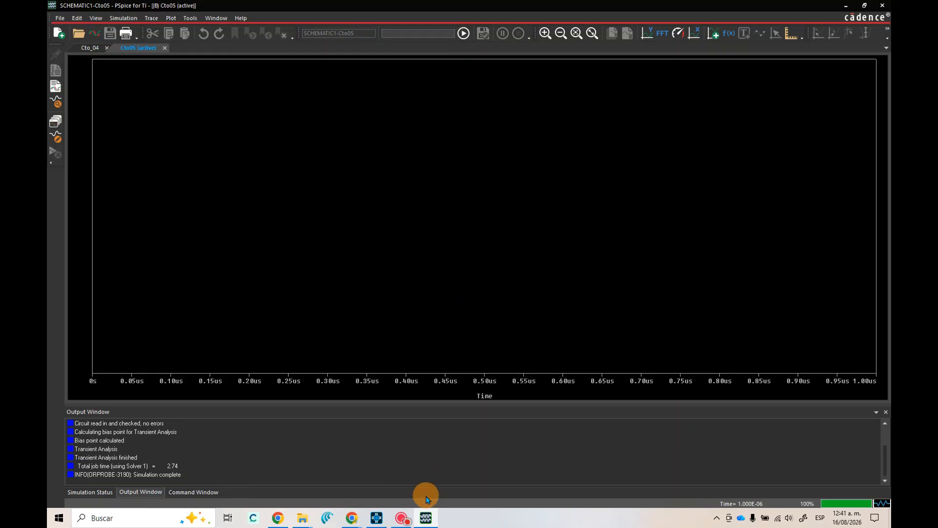
{"action": "left_click", "coordinate": [375, 522]}
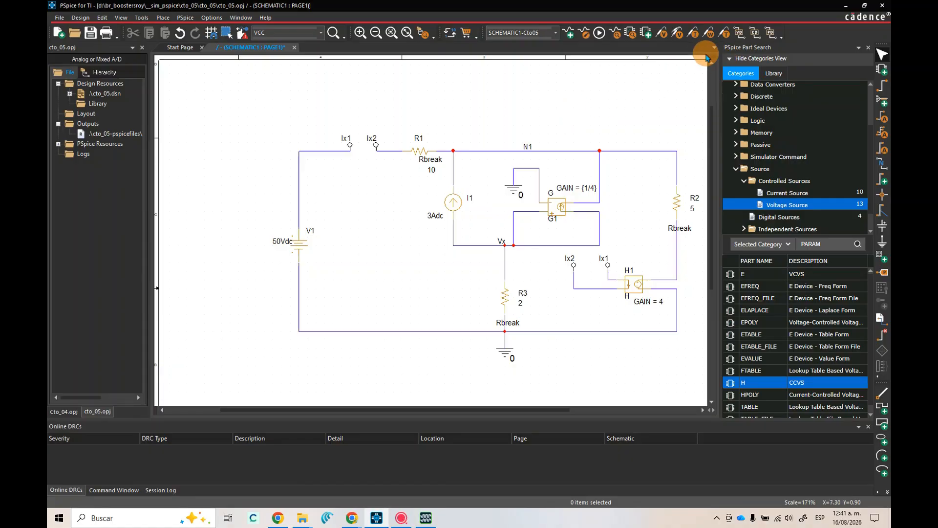
{"action": "left_click", "coordinate": [739, 37]}
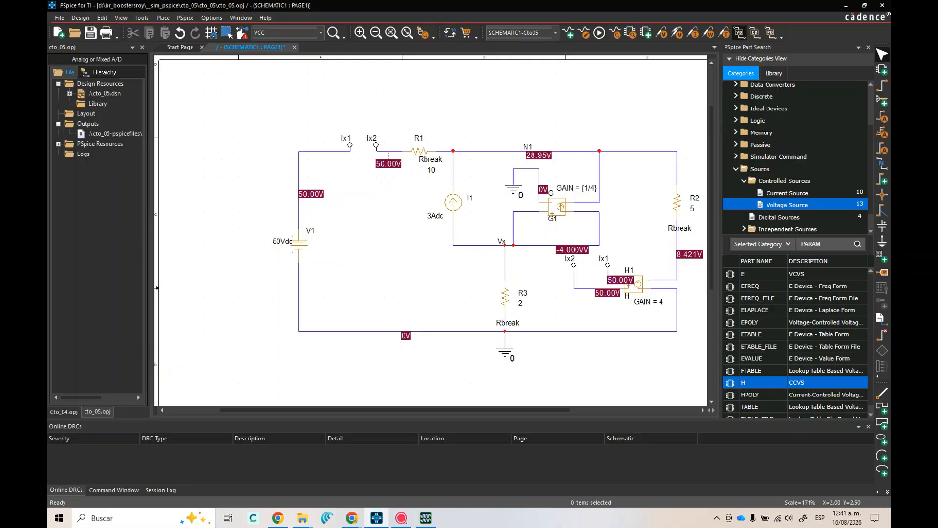
Place the narrowed browser window with the calculated results beside the circuit to compare Vx and VN1 with the bias voltages
{"action": "left_click_drag", "start_coordinate": [48, 88], "coordinate": [150, 77]}
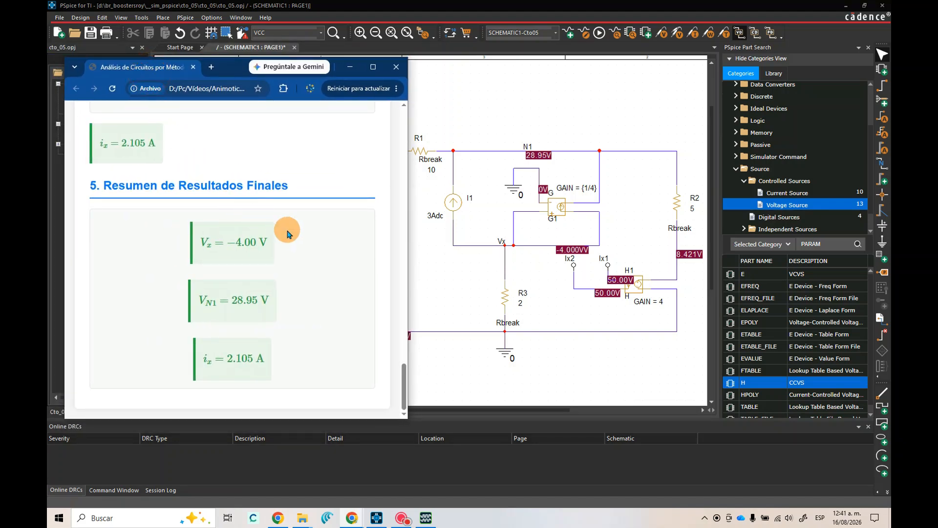
{"action": "left_click_drag", "start_coordinate": [408, 253], "coordinate": [166, 252]}
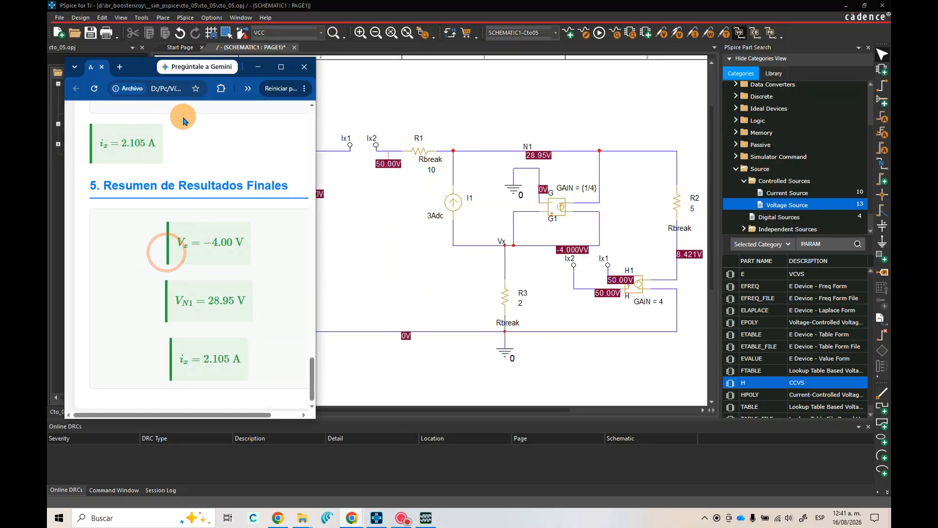
{"action": "left_click_drag", "start_coordinate": [135, 73], "coordinate": [151, 61]}
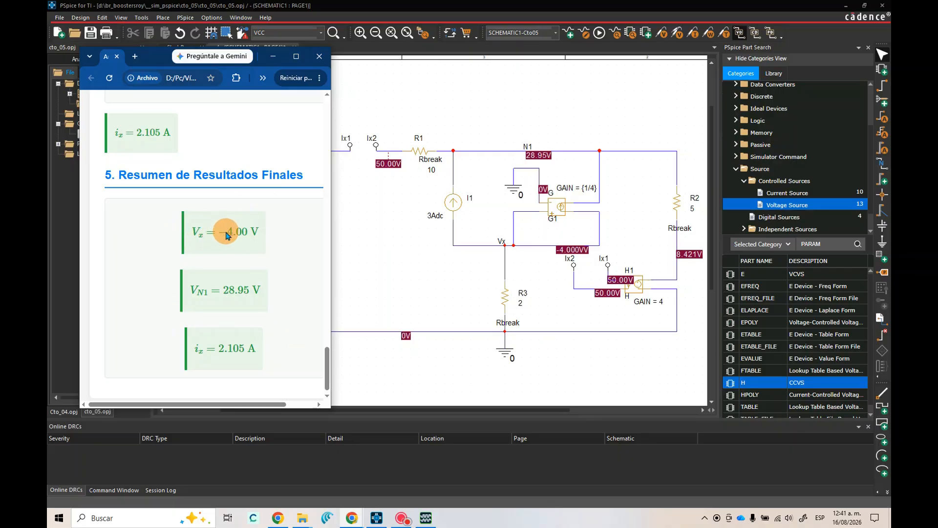
Move the overlapping bias voltage labels of node Vx closer to R3 and compare them with the calculated results page
{"action": "left_click", "coordinate": [561, 251]}
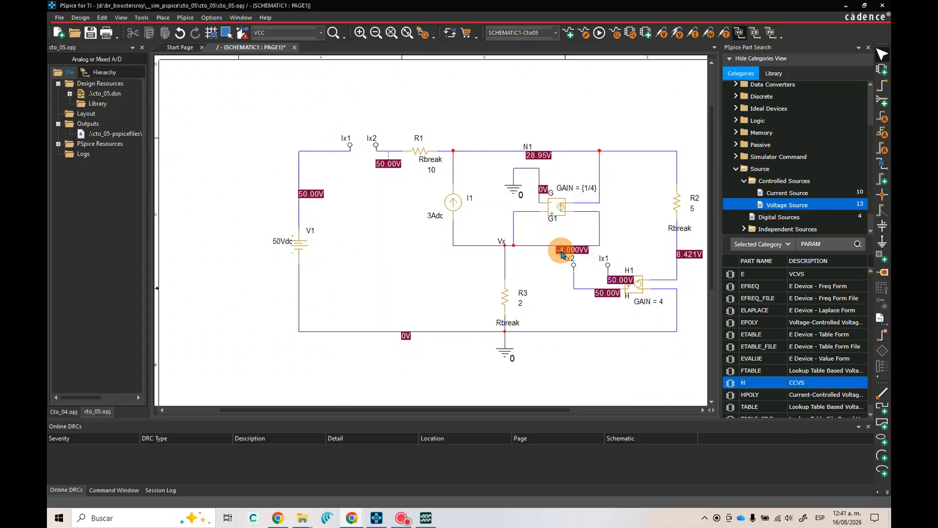
{"action": "left_click", "coordinate": [565, 251]}
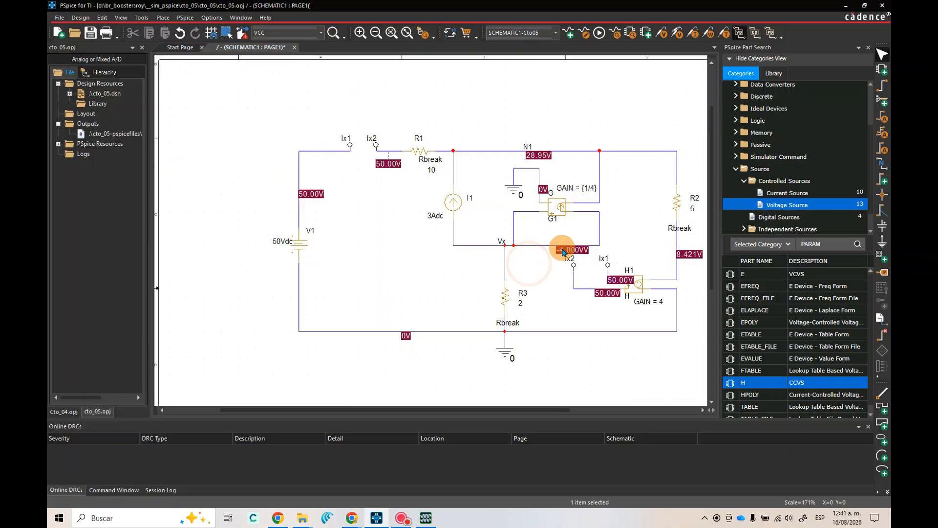
{"action": "left_click_drag", "start_coordinate": [565, 252], "coordinate": [508, 256]}
{"action": "left_click", "coordinate": [540, 286]}
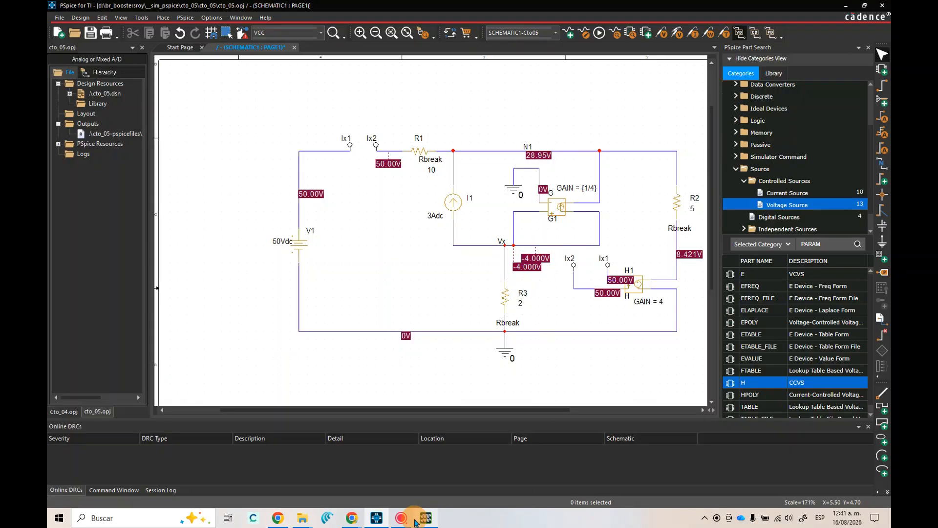
{"action": "mouse_move", "coordinate": [352, 518]}
{"action": "left_click", "coordinate": [461, 483]}
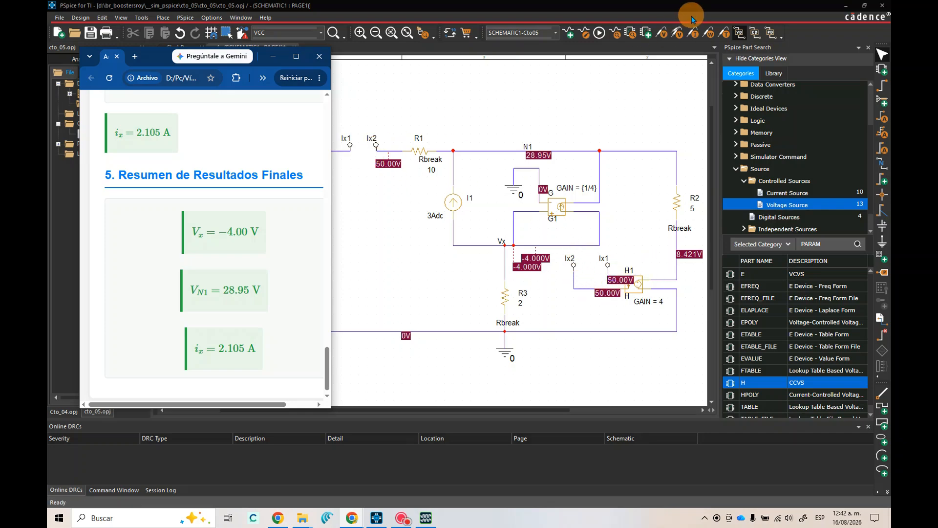
Replace the bias voltage display with the bias current display and select R1's current label
{"action": "left_click", "coordinate": [740, 33]}
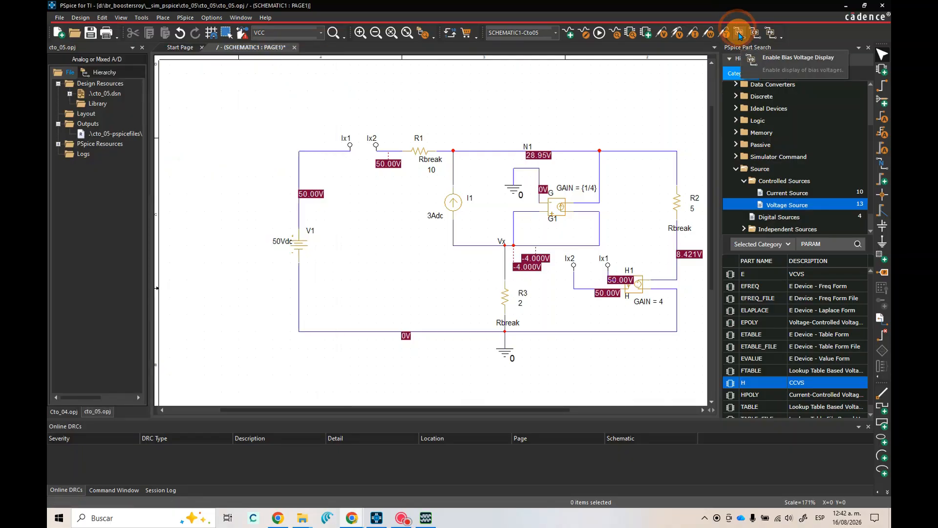
{"action": "left_click", "coordinate": [740, 33]}
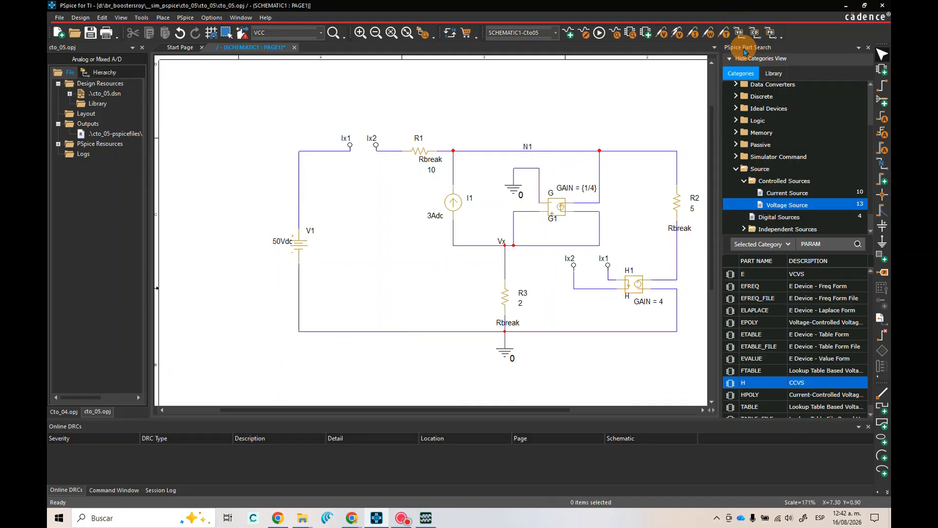
{"action": "left_click", "coordinate": [755, 38]}
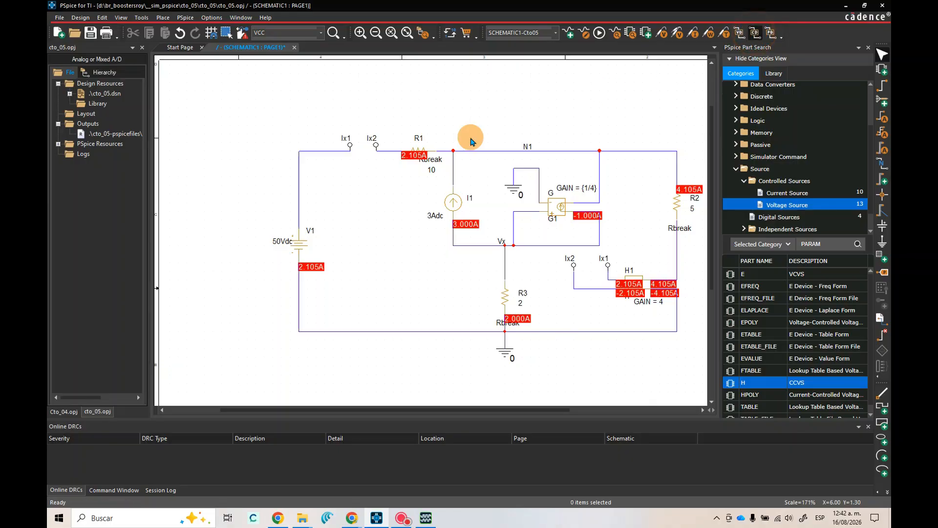
{"action": "left_click", "coordinate": [411, 159]}
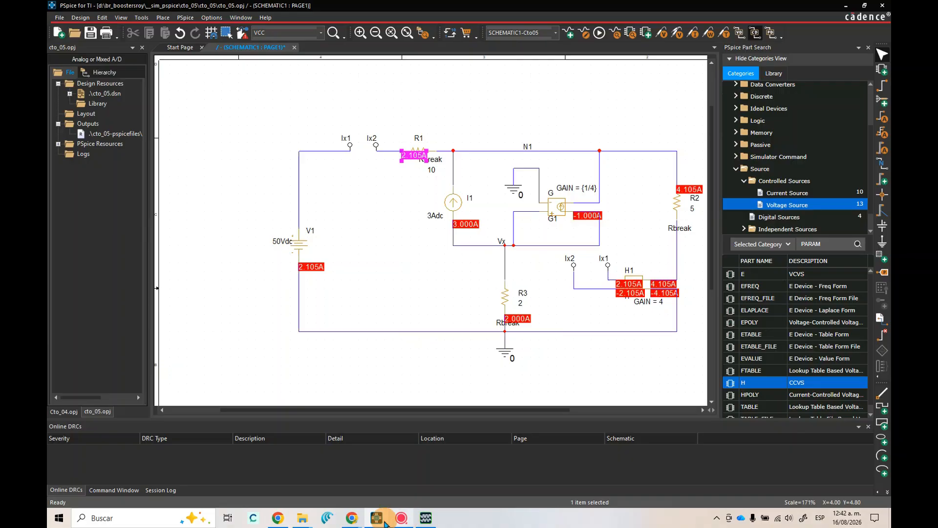
Compare R1's bias current with the calculated ix on the browser results page, and turn off the bias current display
{"action": "mouse_move", "coordinate": [352, 517]}
{"action": "left_click", "coordinate": [465, 478]}
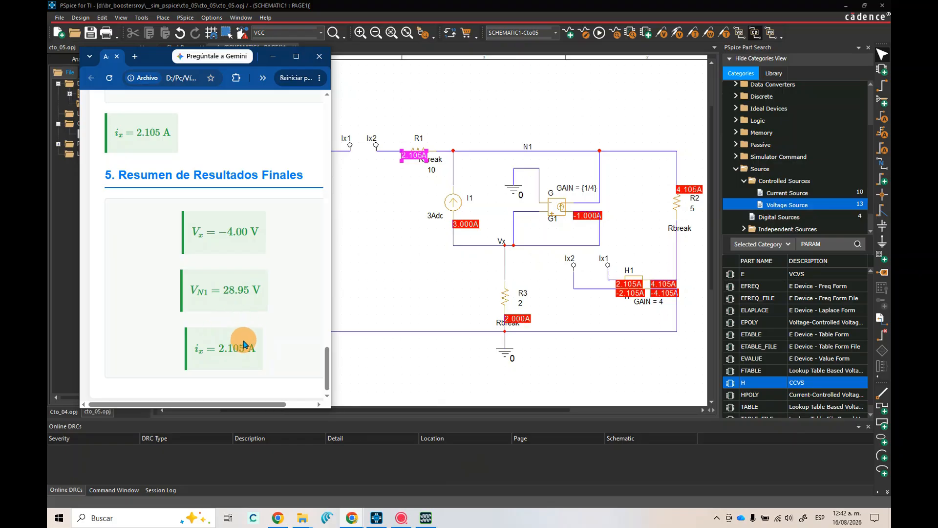
{"action": "left_click", "coordinate": [273, 58]}
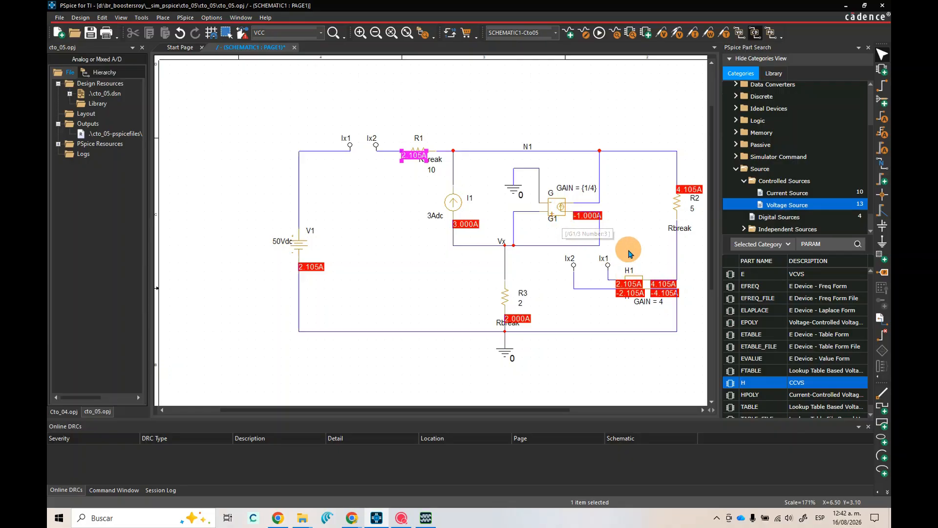
{"action": "left_click", "coordinate": [755, 34]}
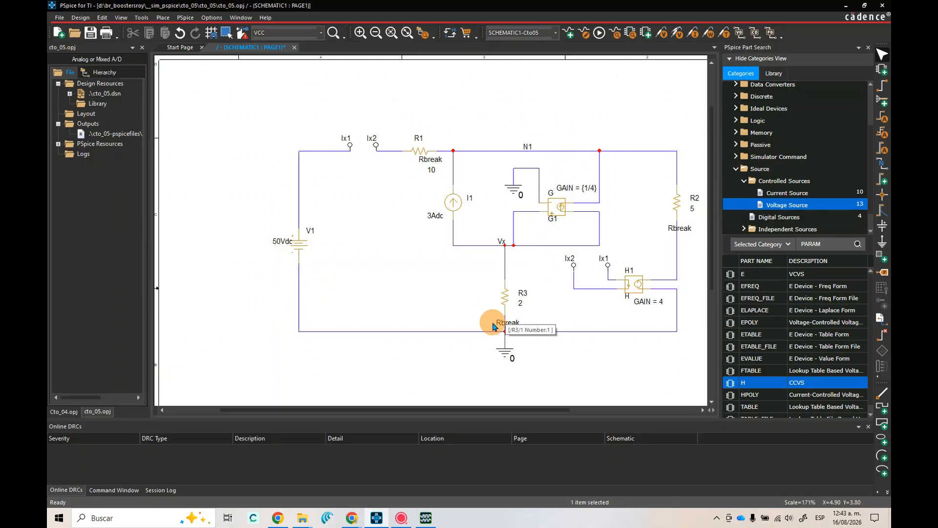
Review the Cto05 simulation window and the full-size browser page with the circuit diagram and calculated results, and return to the schematic
{"action": "left_click", "coordinate": [426, 518]}
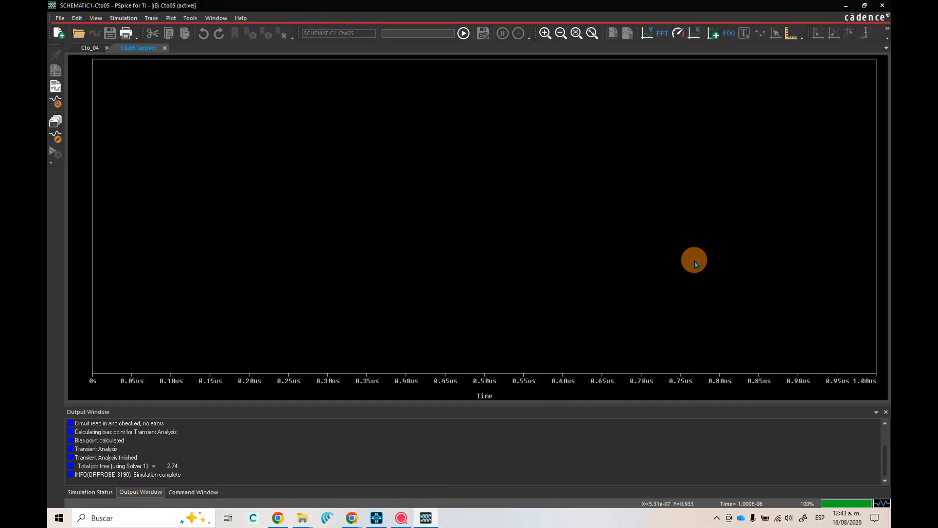
{"action": "left_click", "coordinate": [847, 6]}
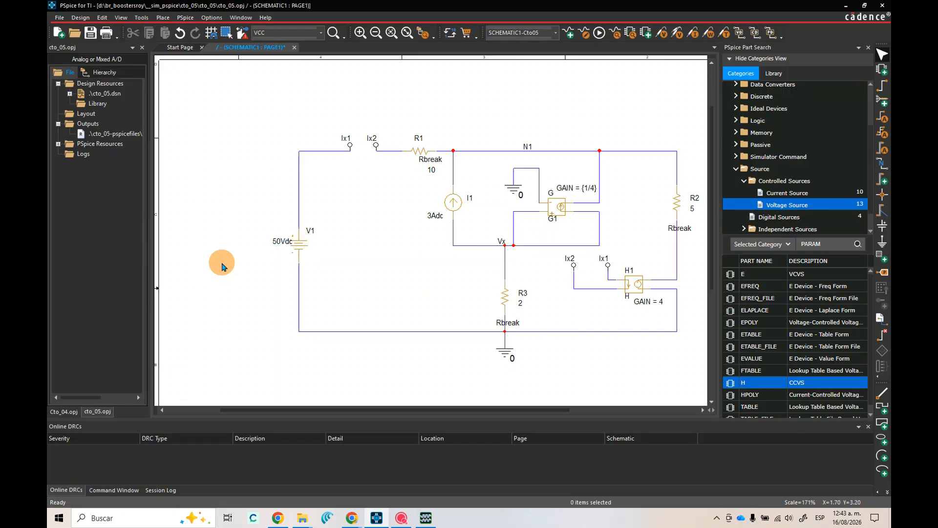
{"action": "left_click", "coordinate": [357, 520]}
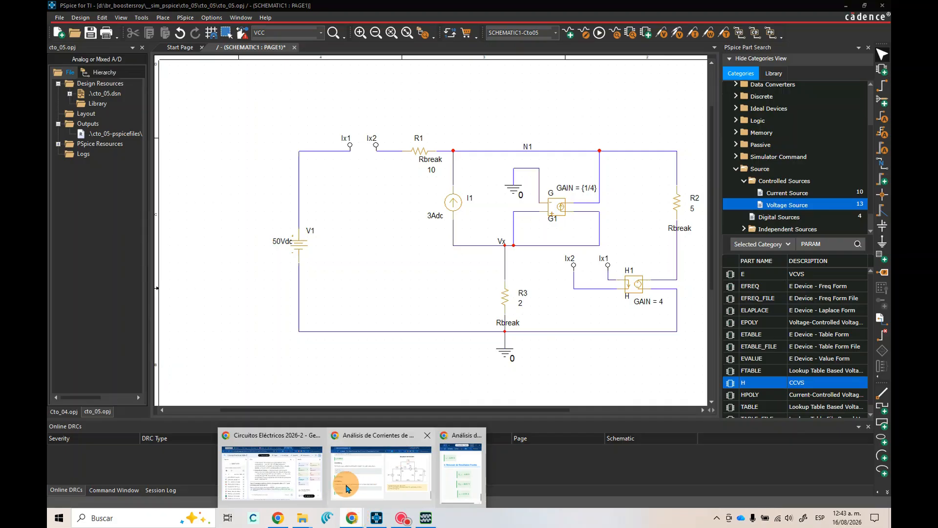
{"action": "mouse_move", "coordinate": [412, 467]}
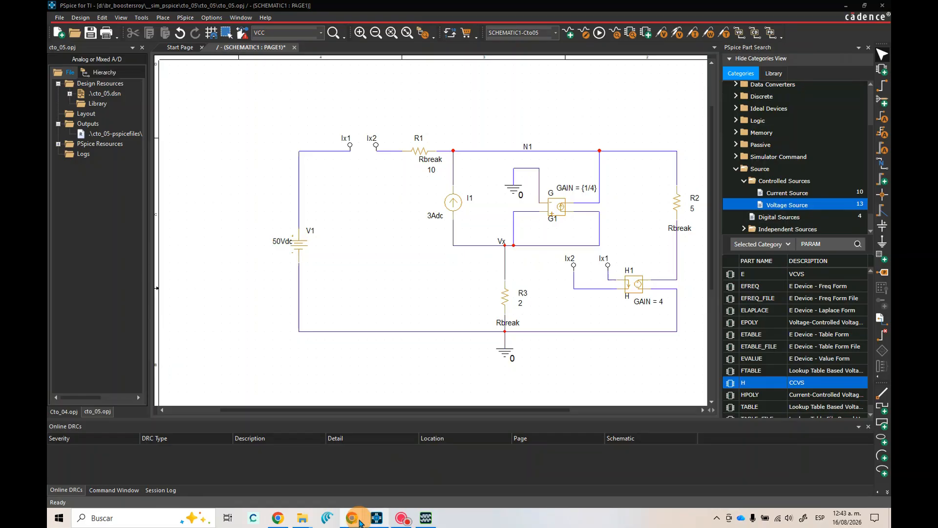
{"action": "left_click", "coordinate": [360, 521]}
{"action": "left_click", "coordinate": [471, 467]}
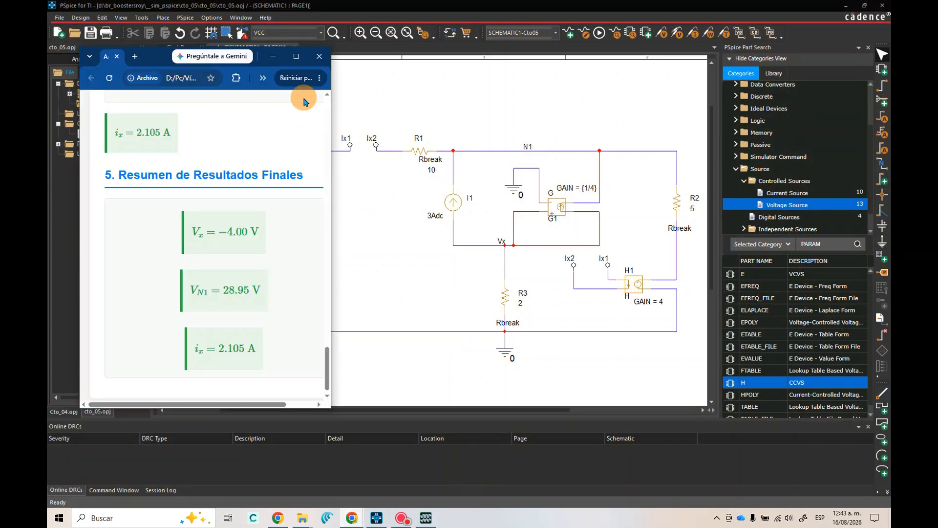
{"action": "left_click", "coordinate": [296, 56]}
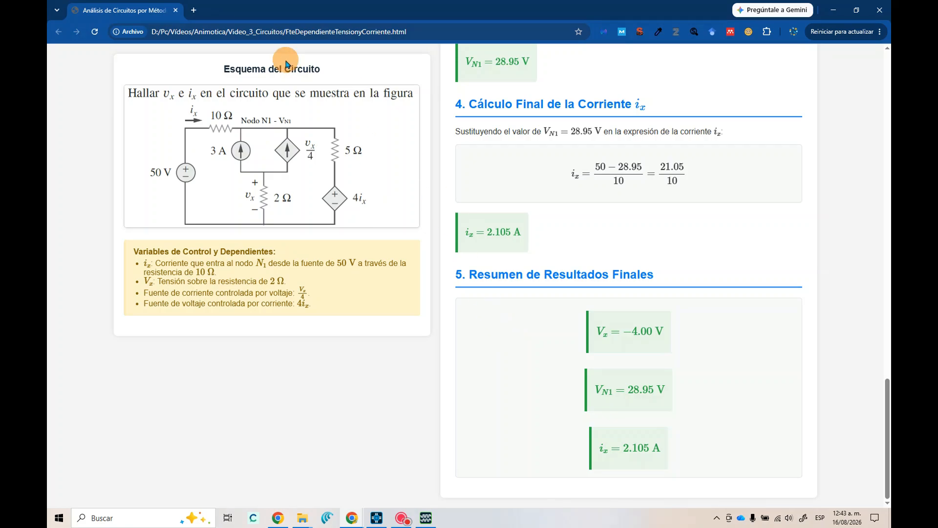
{"action": "left_click", "coordinate": [836, 11]}
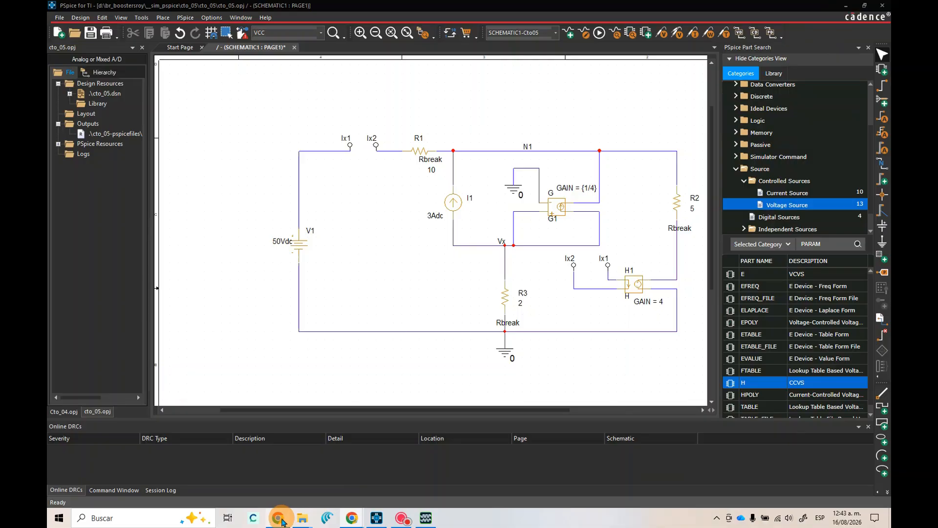
{"action": "mouse_move", "coordinate": [353, 521]}
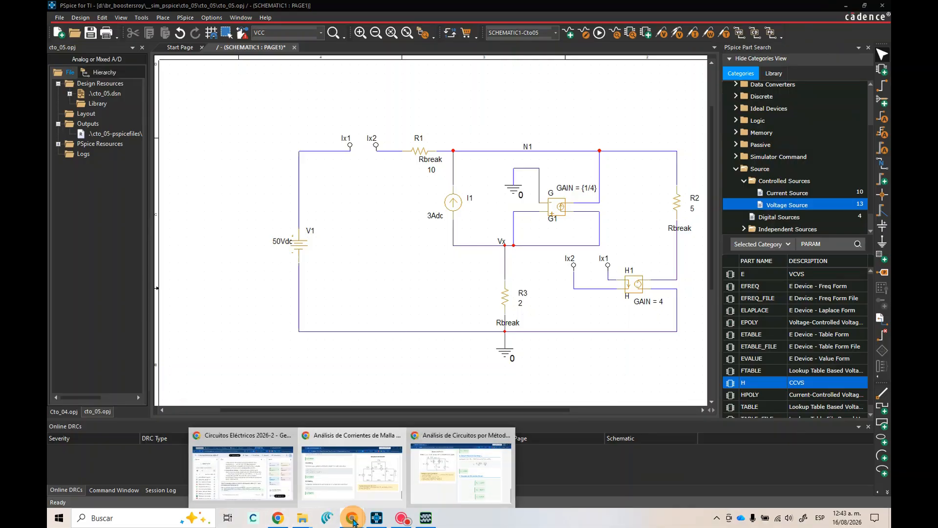
{"action": "left_click", "coordinate": [408, 518]}
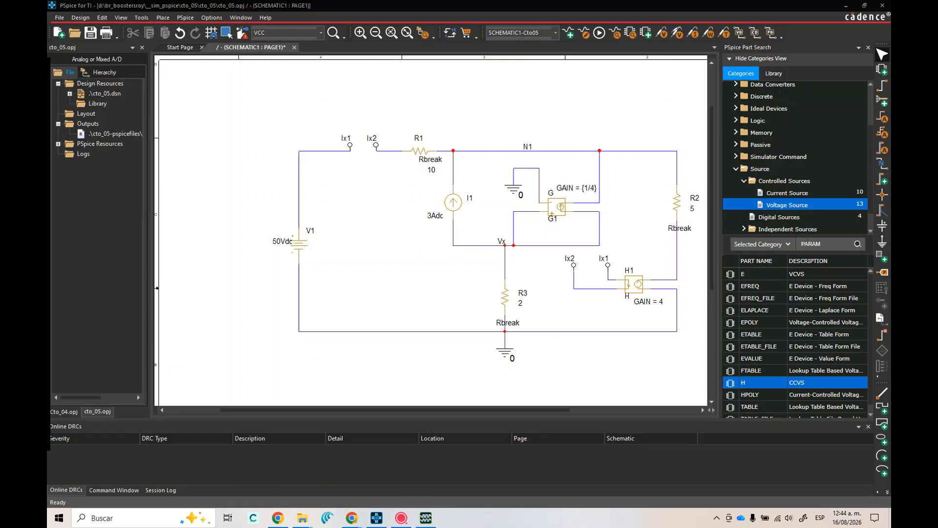